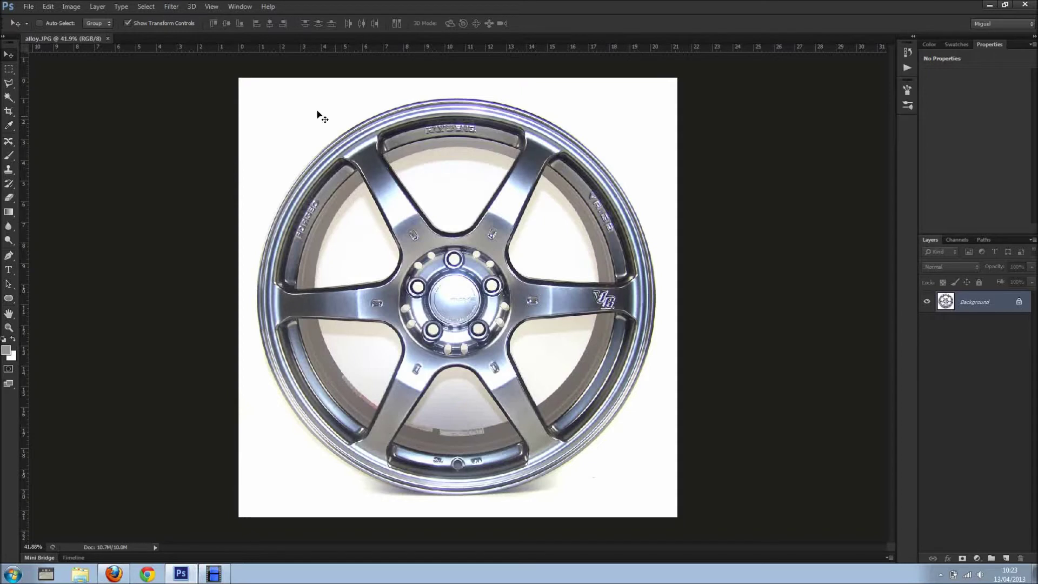
Step: Magic Wand-select the white background, the shadows under the wheel and the lower spoke gaps
{"action": "left_click", "coordinate": [8, 97]}
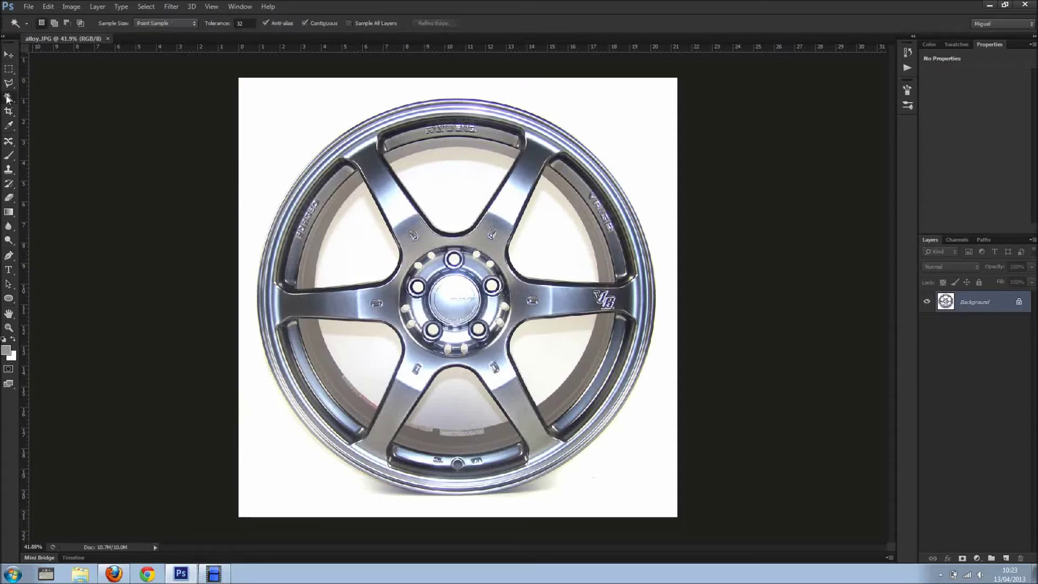
{"action": "left_click", "coordinate": [295, 125]}
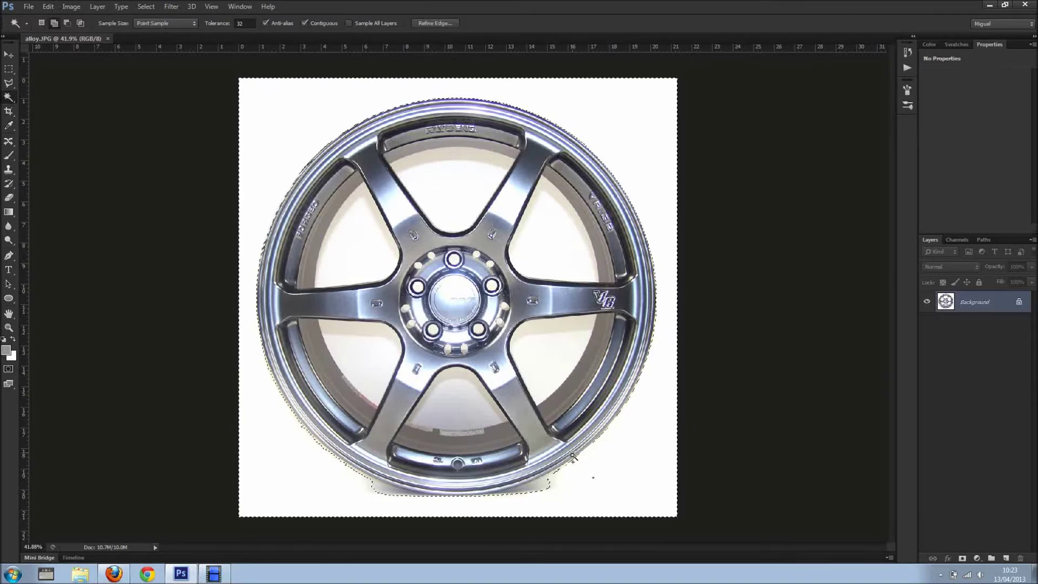
{"action": "left_click", "coordinate": [527, 492], "text": "shift"}
{"action": "left_click", "coordinate": [393, 494], "text": "shift"}
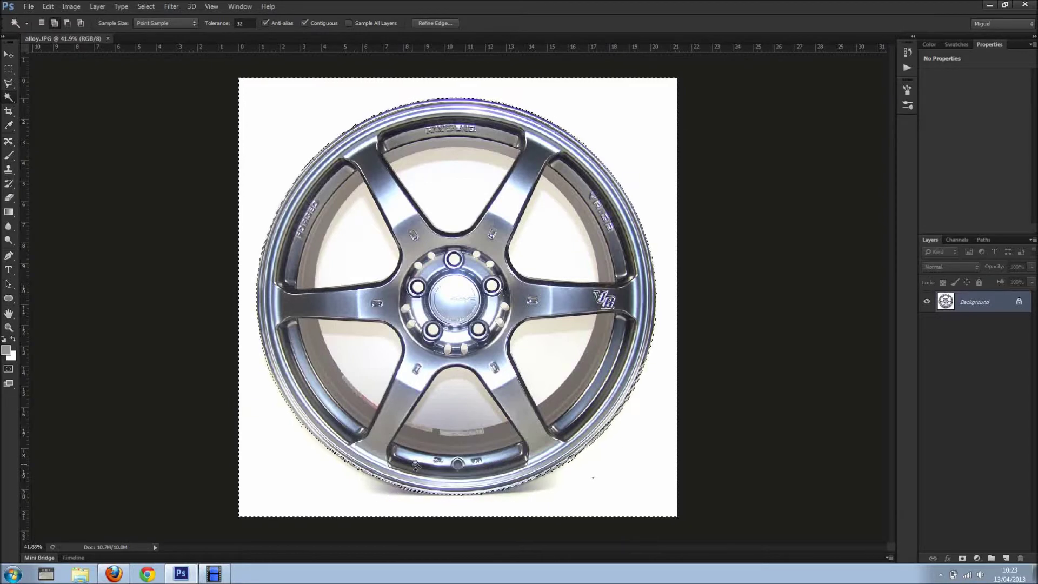
{"action": "left_click", "coordinate": [448, 438], "text": "shift"}
{"action": "left_click", "coordinate": [435, 436], "text": "shift"}
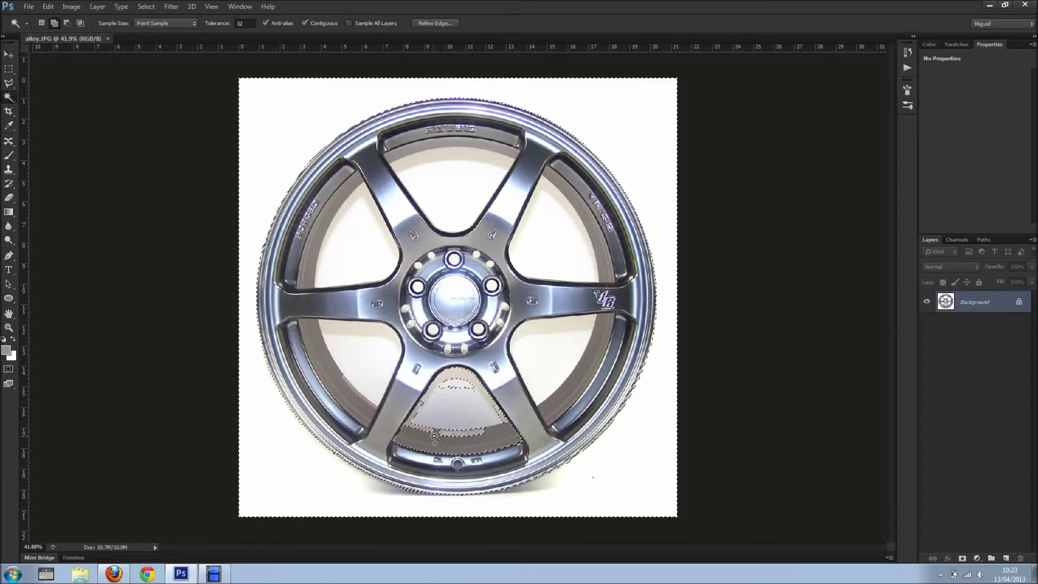
{"action": "left_click", "coordinate": [452, 435], "text": "shift"}
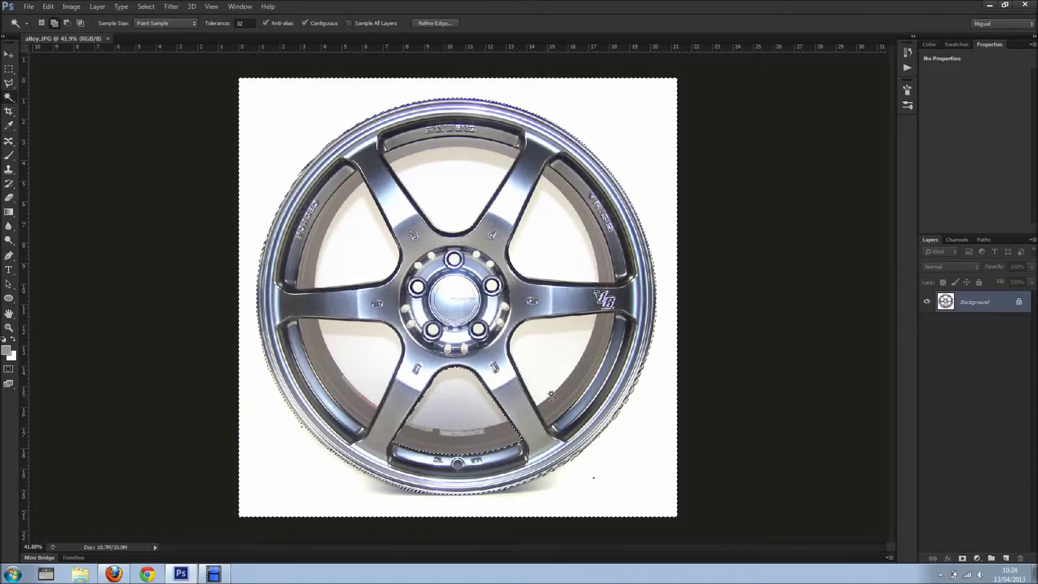
Step: Add the remaining spoke gaps to the selection and turn it into a layer mask
{"action": "left_click", "coordinate": [579, 354], "text": "shift"}
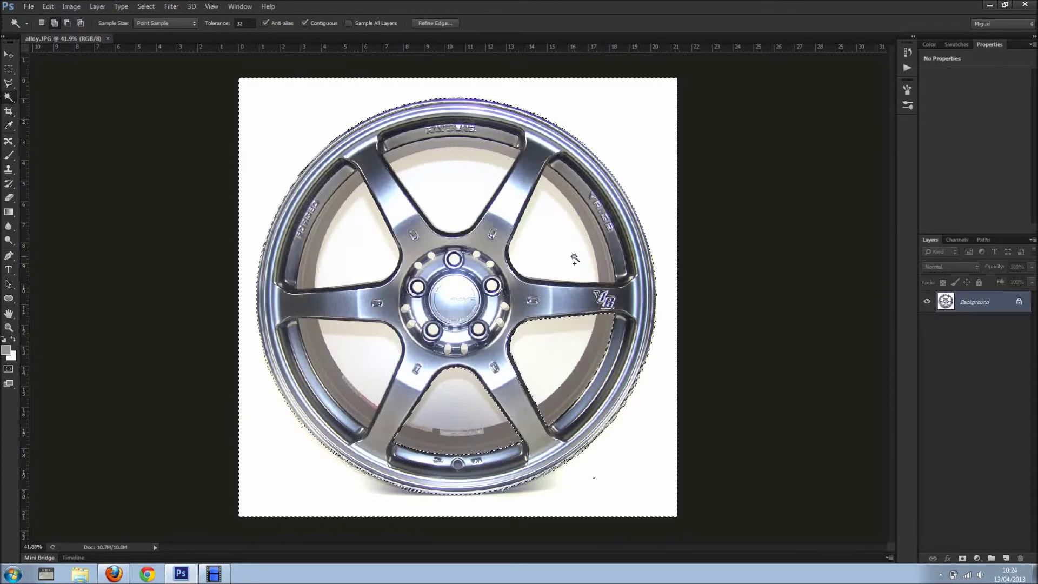
{"action": "left_click", "coordinate": [565, 210], "text": "shift"}
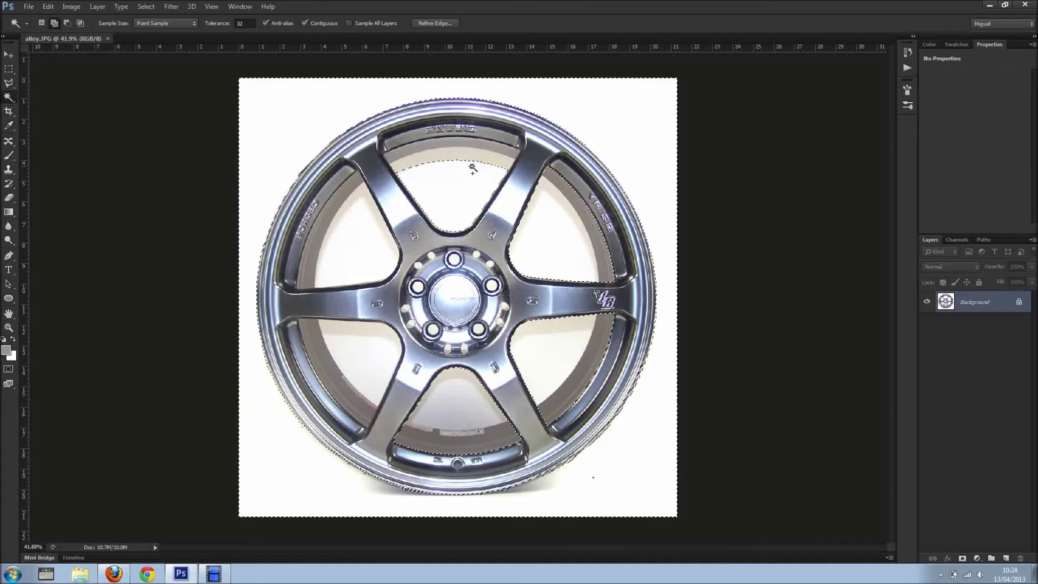
{"action": "left_click", "coordinate": [433, 156], "text": "shift"}
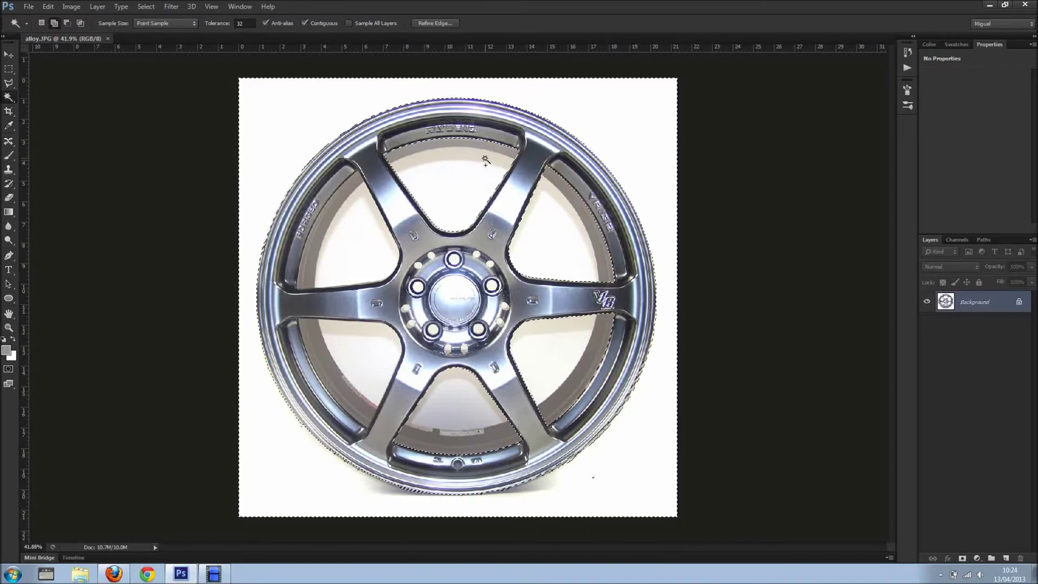
{"action": "left_click", "coordinate": [339, 227], "text": "shift"}
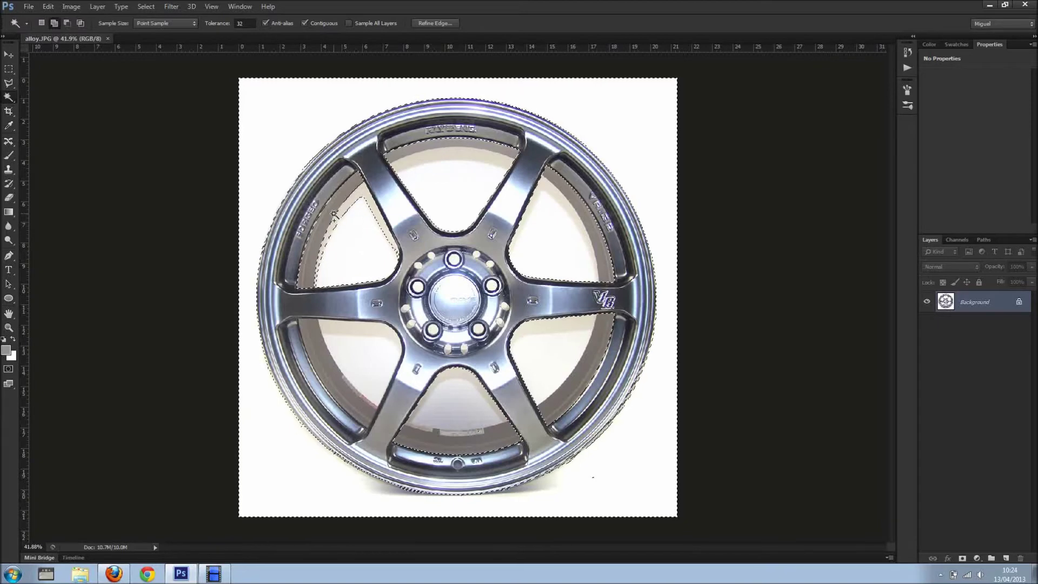
{"action": "left_click", "coordinate": [337, 230], "text": "shift"}
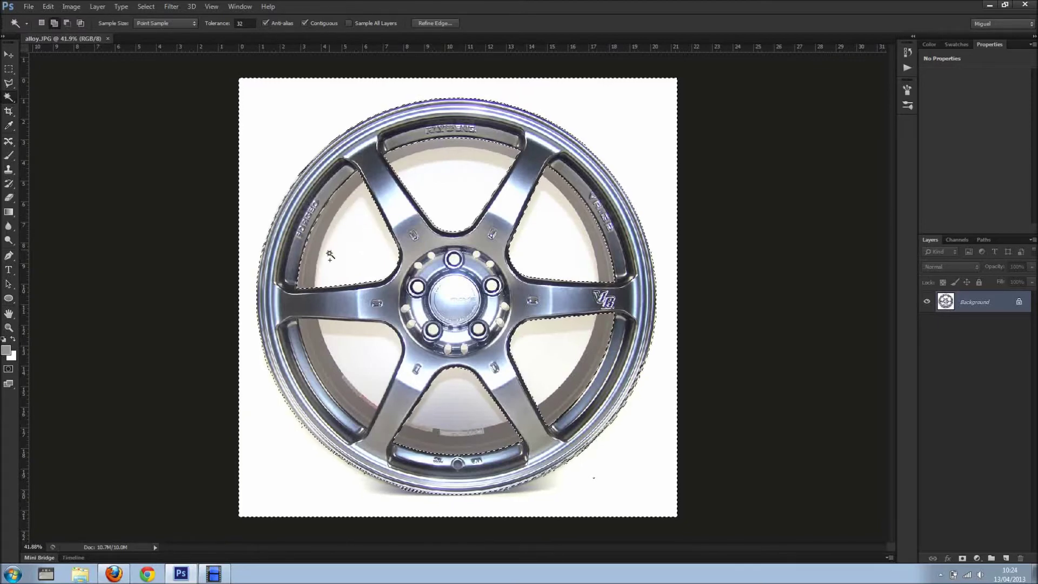
{"action": "left_click", "coordinate": [352, 386], "text": "shift"}
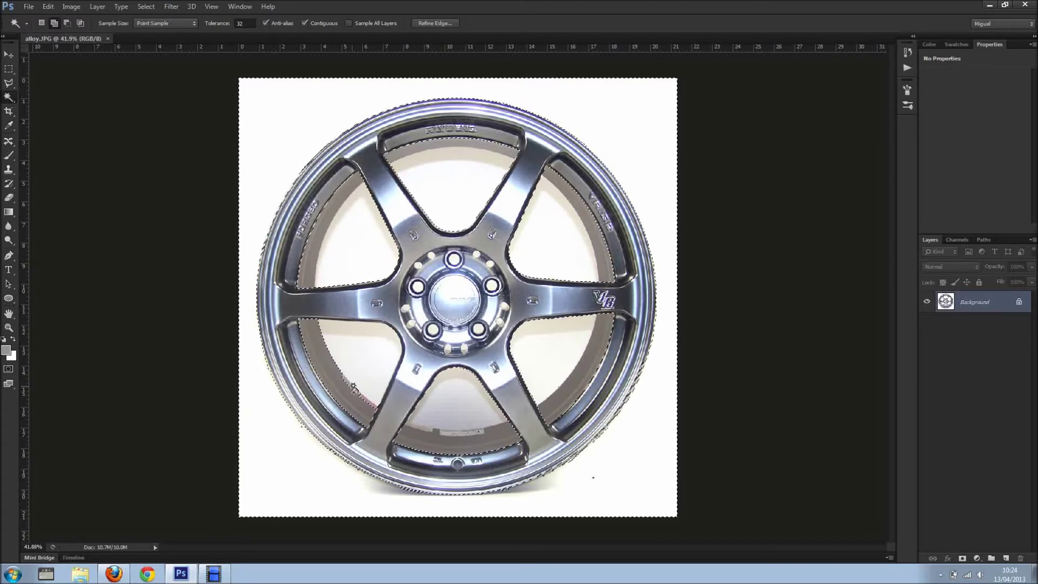
{"action": "left_click", "coordinate": [368, 377], "text": "shift"}
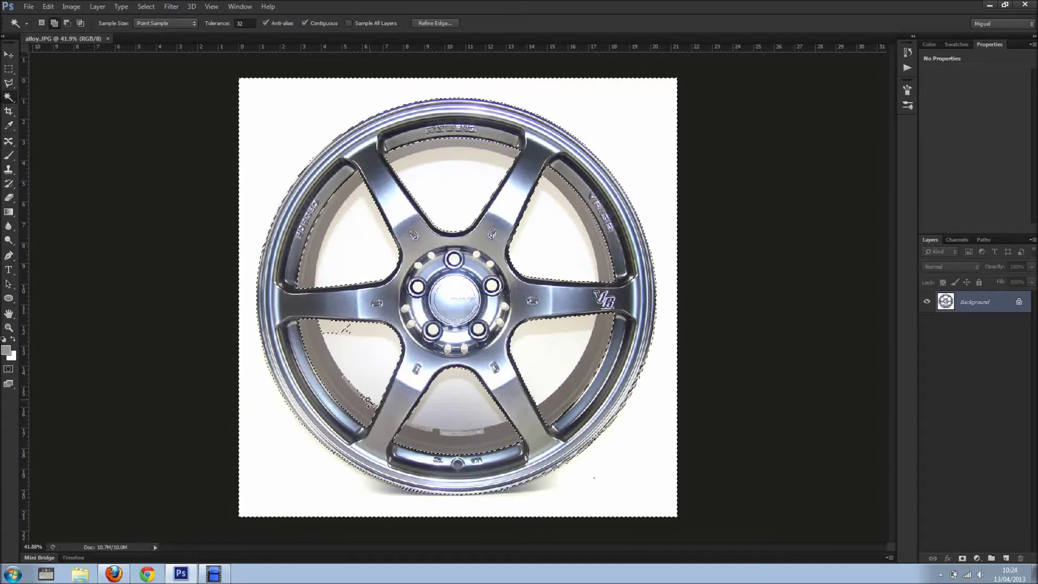
{"action": "left_click", "coordinate": [331, 339], "text": "shift"}
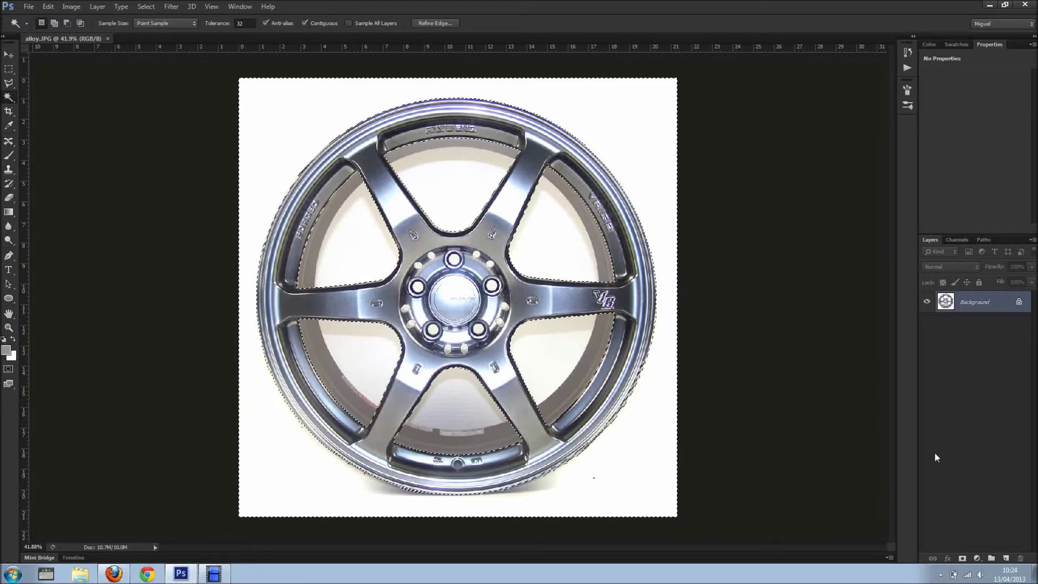
{"action": "left_click", "coordinate": [962, 559]}
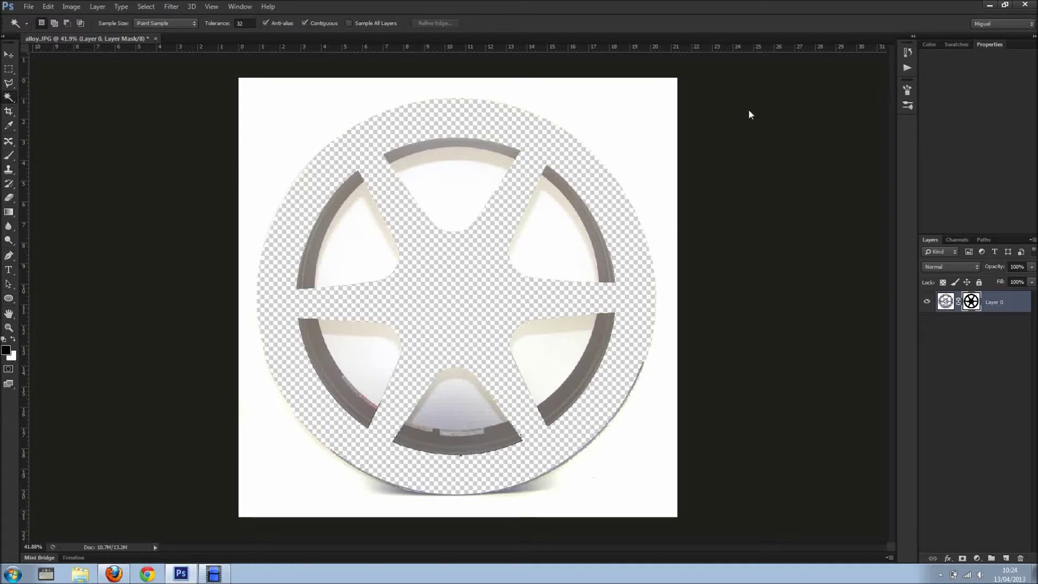
Step: Invert Layer 0's mask so the wheel shows and the background and spoke gaps turn transparent
{"action": "left_click_drag", "start_coordinate": [984, 44], "coordinate": [724, 120]}
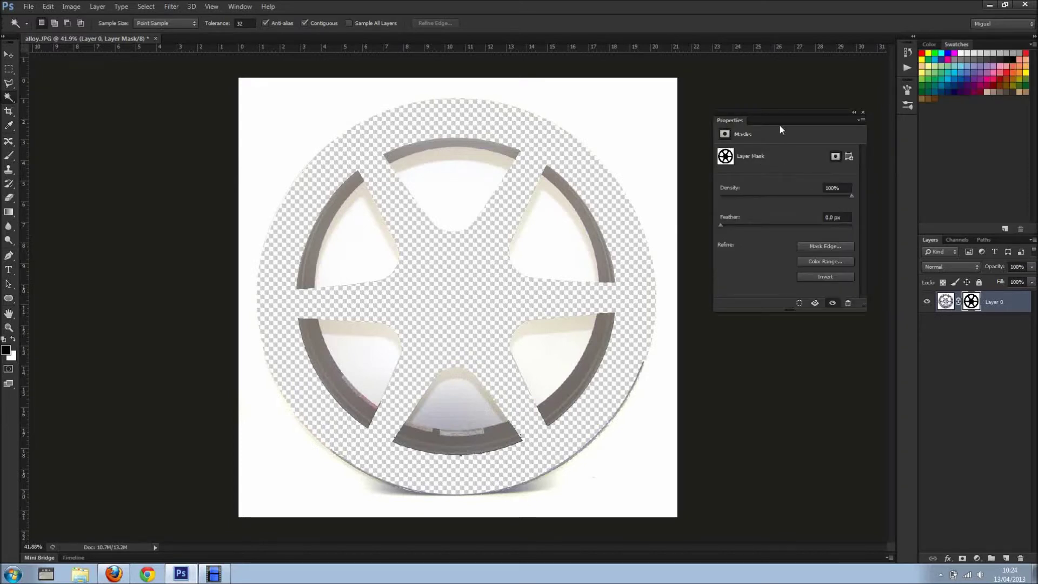
{"action": "left_click", "coordinate": [832, 279]}
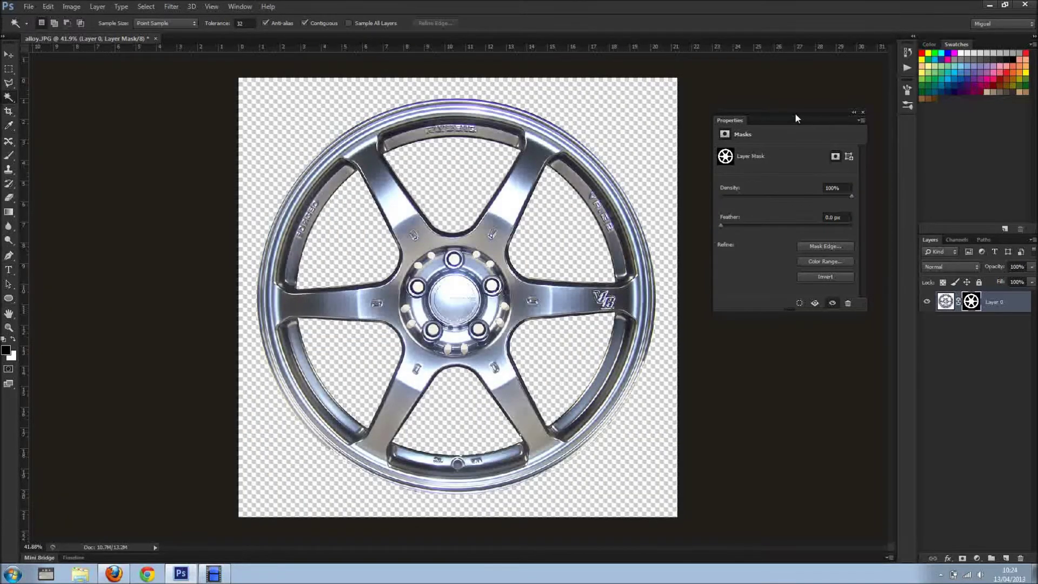
{"action": "left_click_drag", "start_coordinate": [796, 115], "coordinate": [986, 44]}
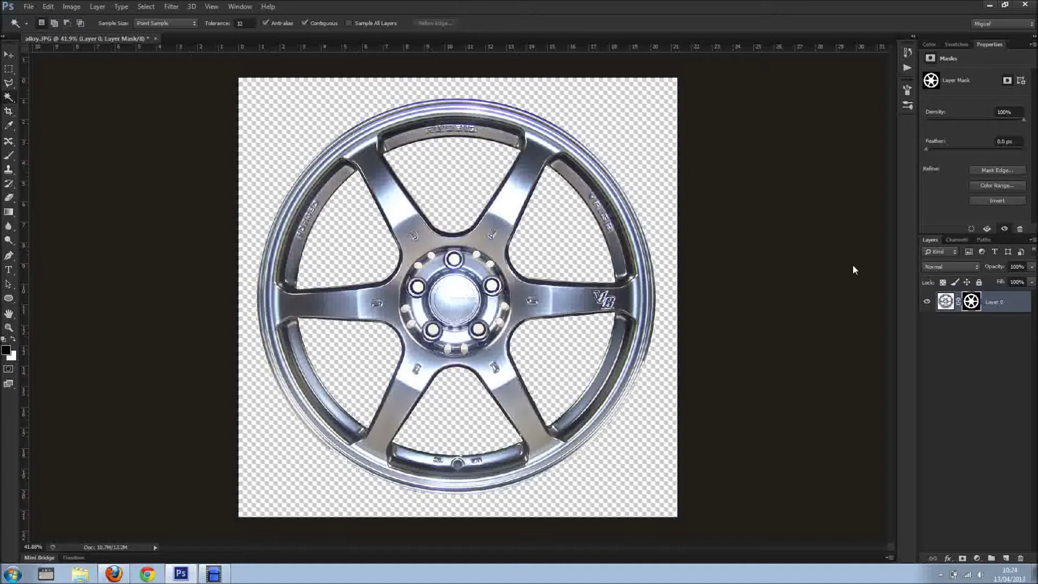
Step: Add a black-filled Layer 1 beneath the wheel layer, then target Layer 0's mask
{"action": "left_click", "coordinate": [1006, 557]}
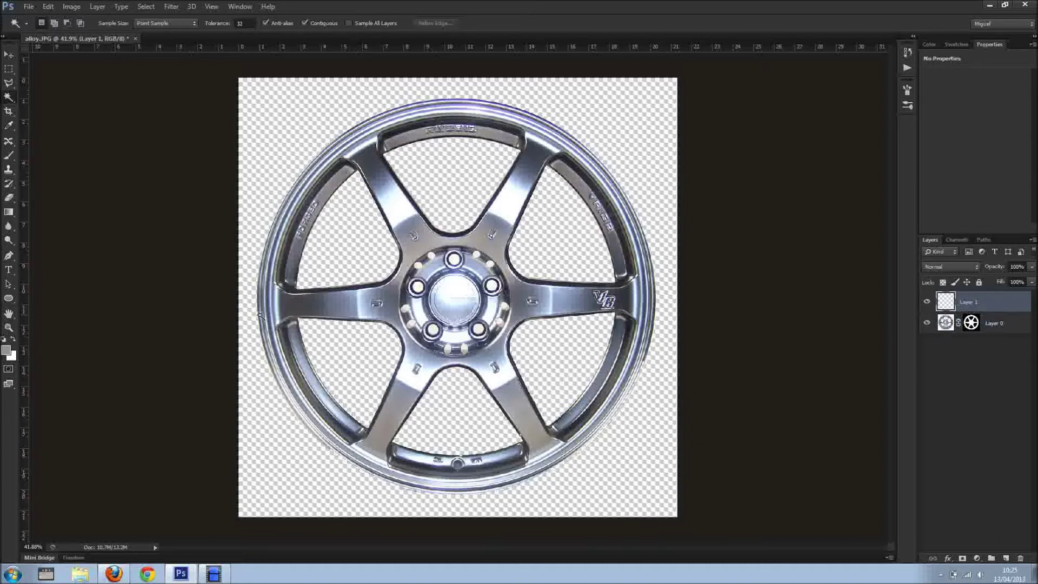
{"action": "key", "text": "d"}
{"action": "key", "text": "alt+BackSpace"}
{"action": "left_click_drag", "start_coordinate": [969, 304], "coordinate": [976, 339]}
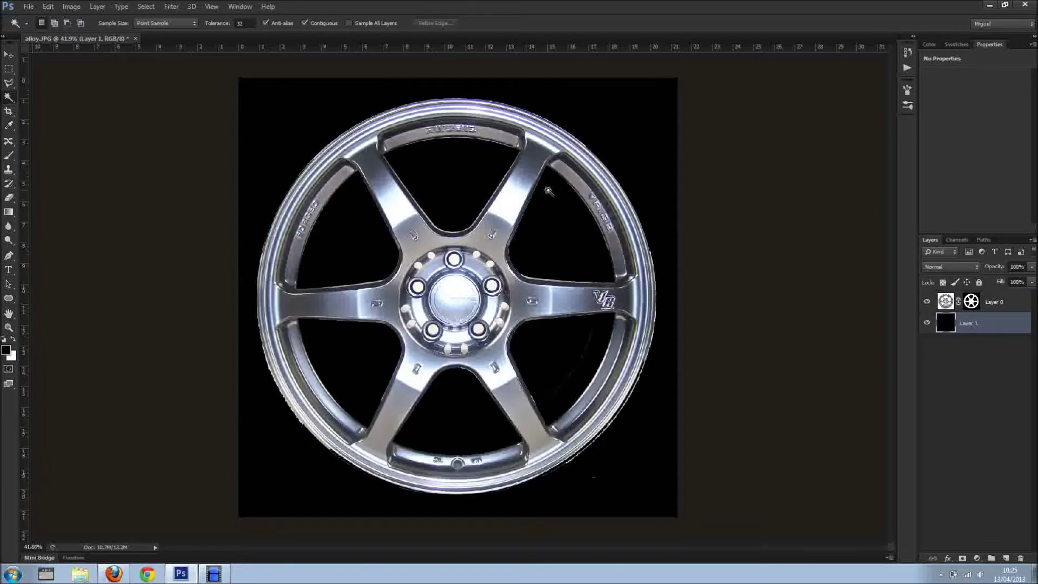
{"action": "scroll", "coordinate": [547, 195], "scroll_direction": "up", "scroll_amount": 4}
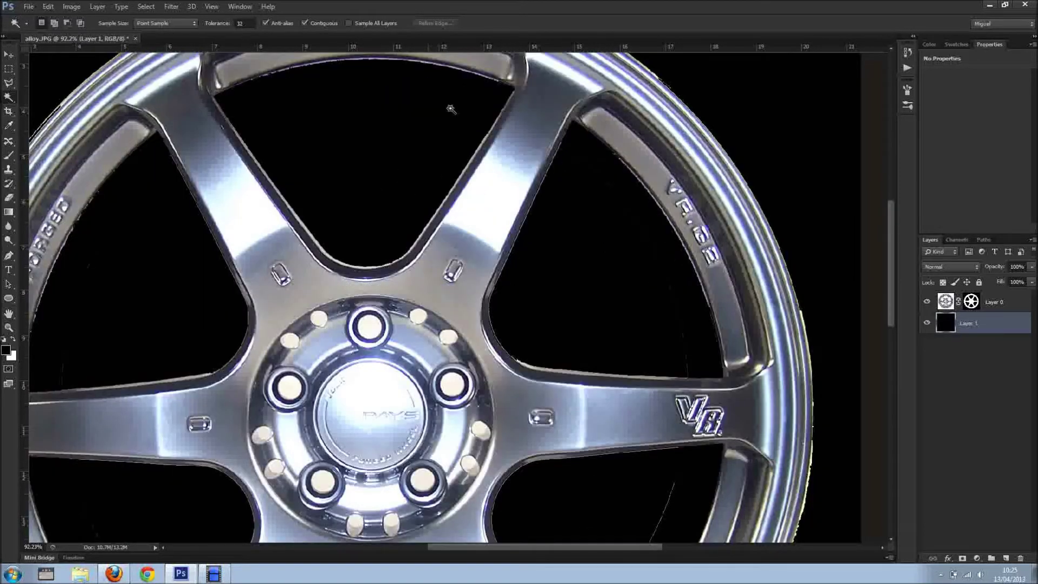
{"action": "scroll", "coordinate": [498, 101], "scroll_direction": "up", "scroll_amount": 3}
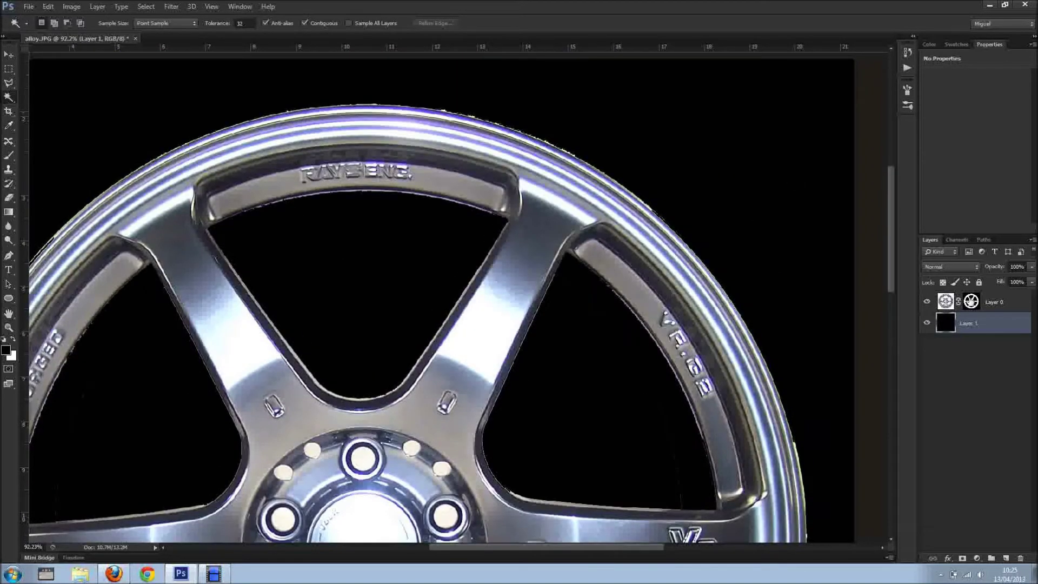
{"action": "left_click", "coordinate": [971, 301]}
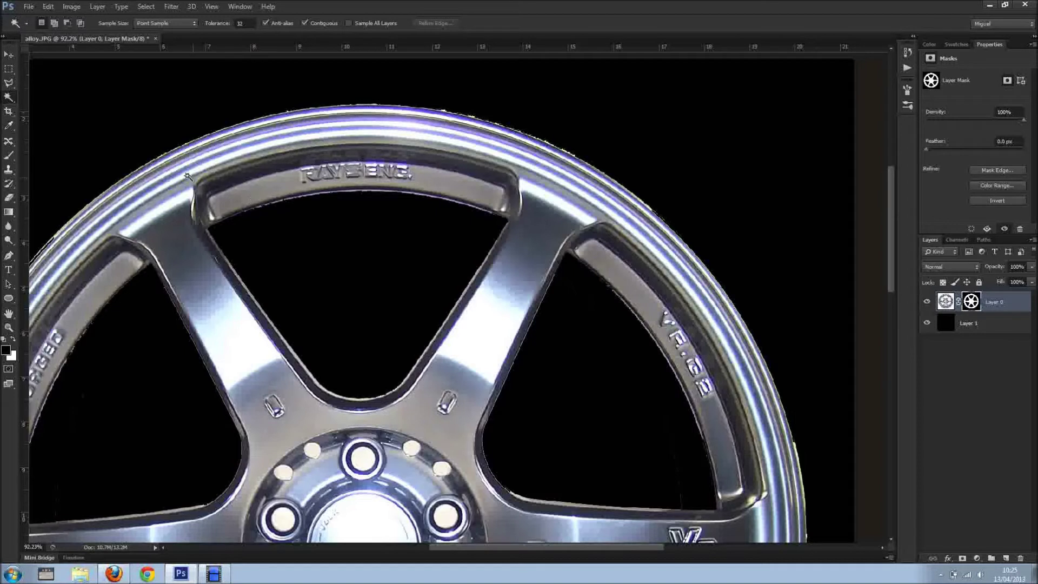
{"action": "left_click", "coordinate": [9, 158]}
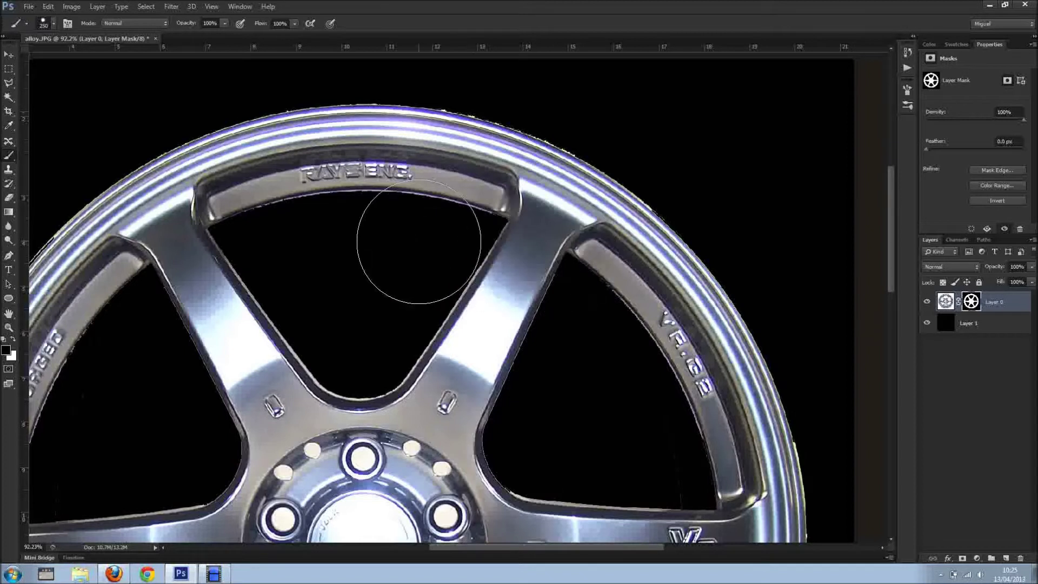
Step: With a 30 px hard brush, paint the light fringe off the rim's inner edge
{"action": "right_click", "coordinate": [409, 244]}
{"action": "left_click_drag", "start_coordinate": [461, 267], "coordinate": [443, 267]}
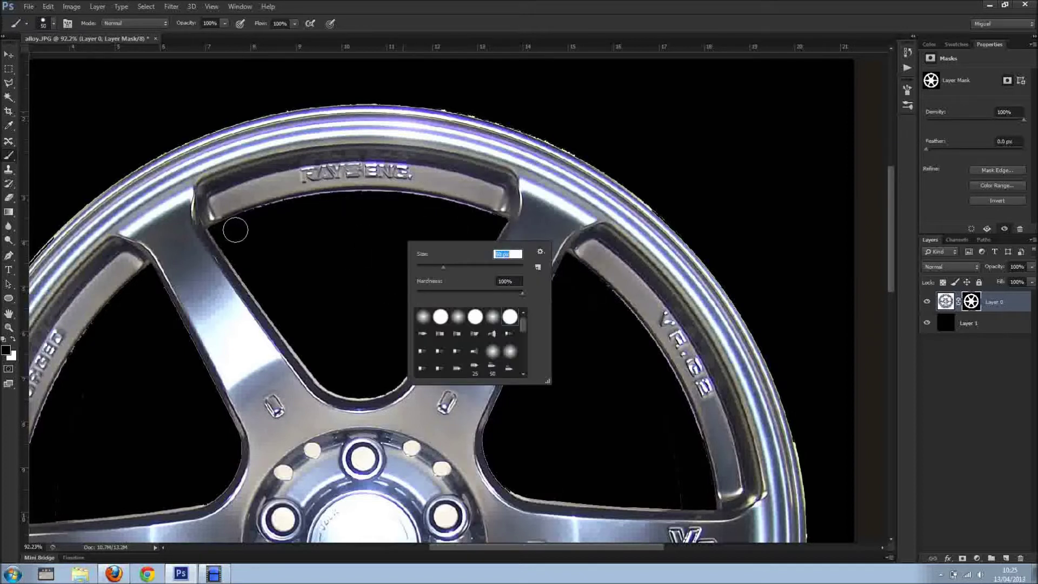
{"action": "left_click", "coordinate": [432, 265]}
{"action": "key", "text": "Return"}
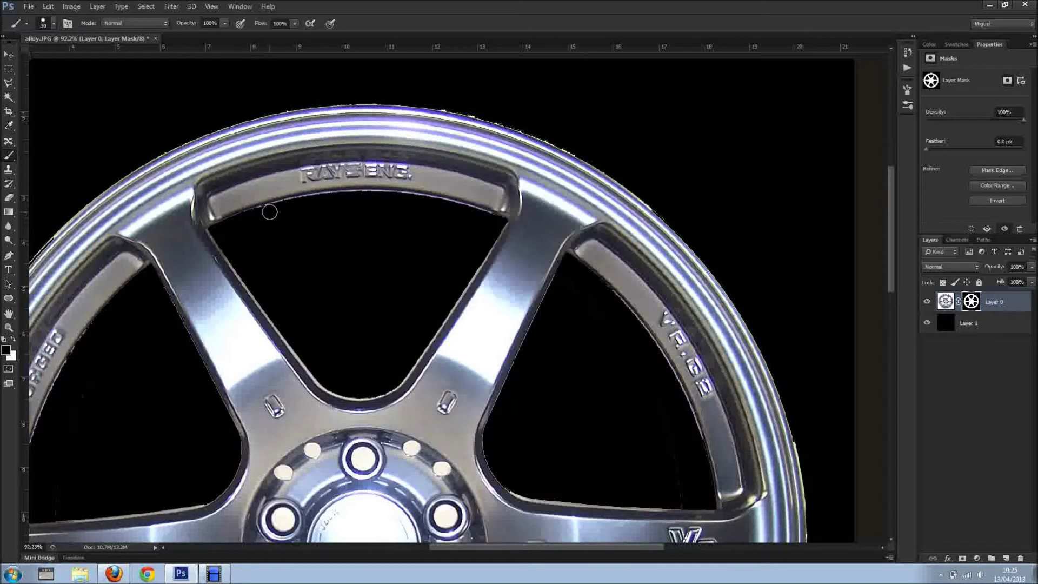
{"action": "mouse_move", "coordinate": [272, 211]}
{"action": "left_mouse_down"}
{"action": "mouse_move", "coordinate": [378, 197]}
{"action": "mouse_move", "coordinate": [334, 199]}
{"action": "mouse_move", "coordinate": [426, 199]}
{"action": "mouse_move", "coordinate": [489, 220]}
{"action": "left_mouse_up"}
{"action": "scroll", "coordinate": [382, 220], "scroll_direction": "down", "scroll_amount": 2}
{"action": "scroll", "coordinate": [354, 246], "scroll_direction": "down", "scroll_amount": 2}
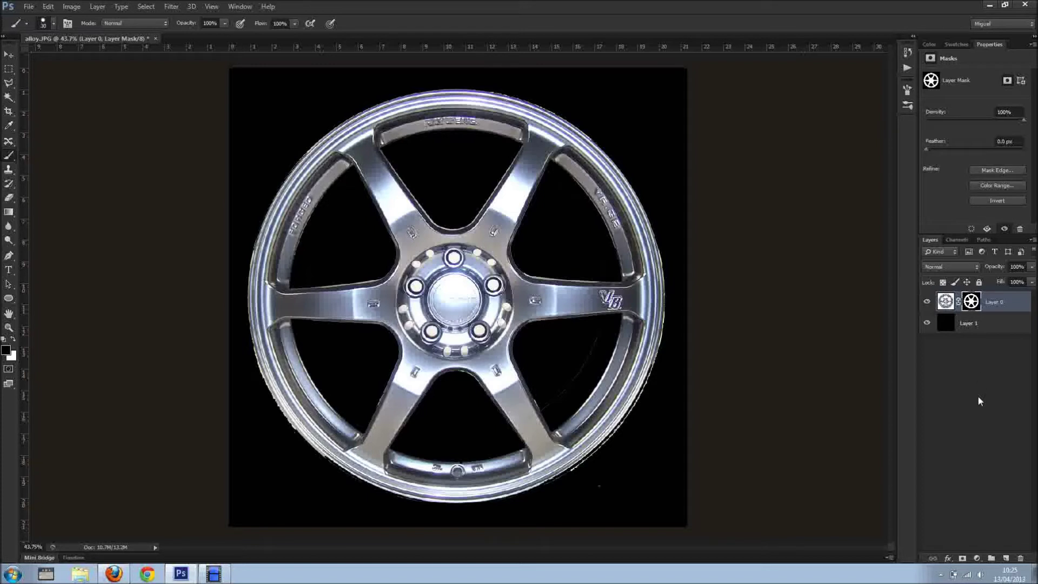
{"action": "left_click", "coordinate": [977, 558]}
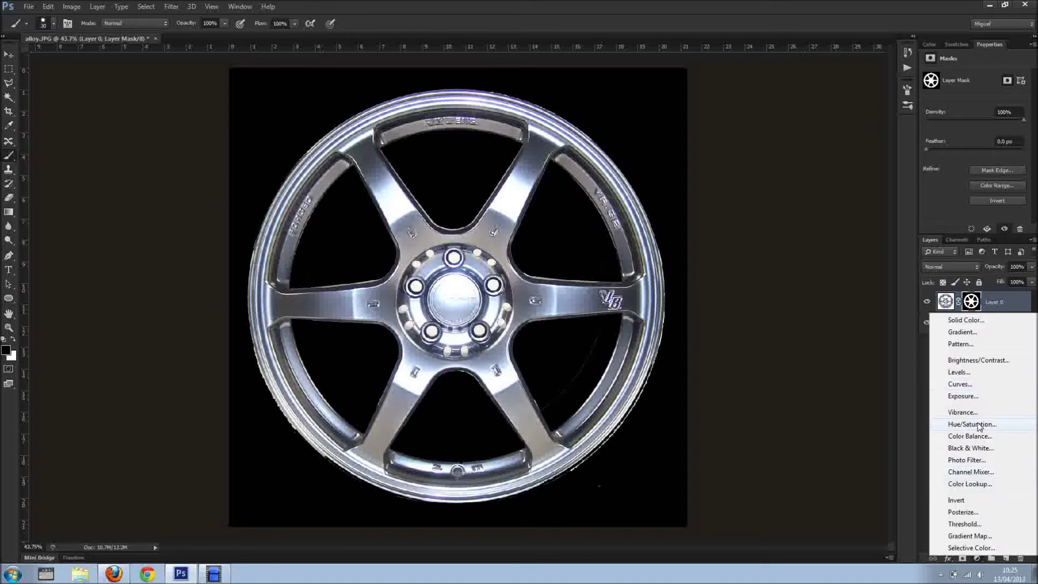
Step: Add a Hue/Saturation adjustment with Lightness reset to 0, clipped to Layer 0
{"action": "left_click", "coordinate": [979, 425]}
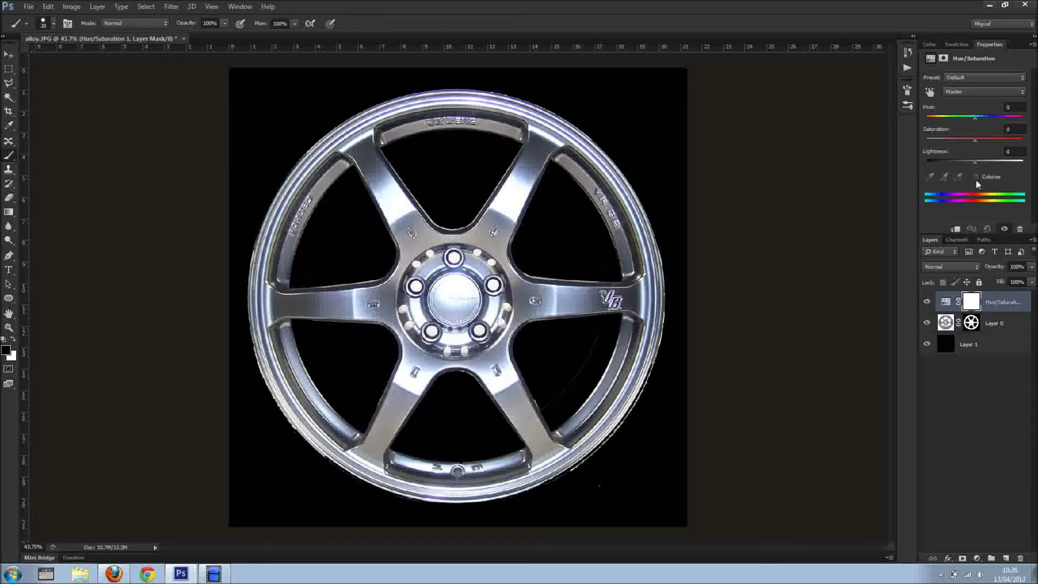
{"action": "mouse_move", "coordinate": [974, 162]}
{"action": "left_mouse_down"}
{"action": "mouse_move", "coordinate": [997, 162]}
{"action": "mouse_move", "coordinate": [986, 163]}
{"action": "left_mouse_up"}
{"action": "left_click", "coordinate": [1015, 152]}
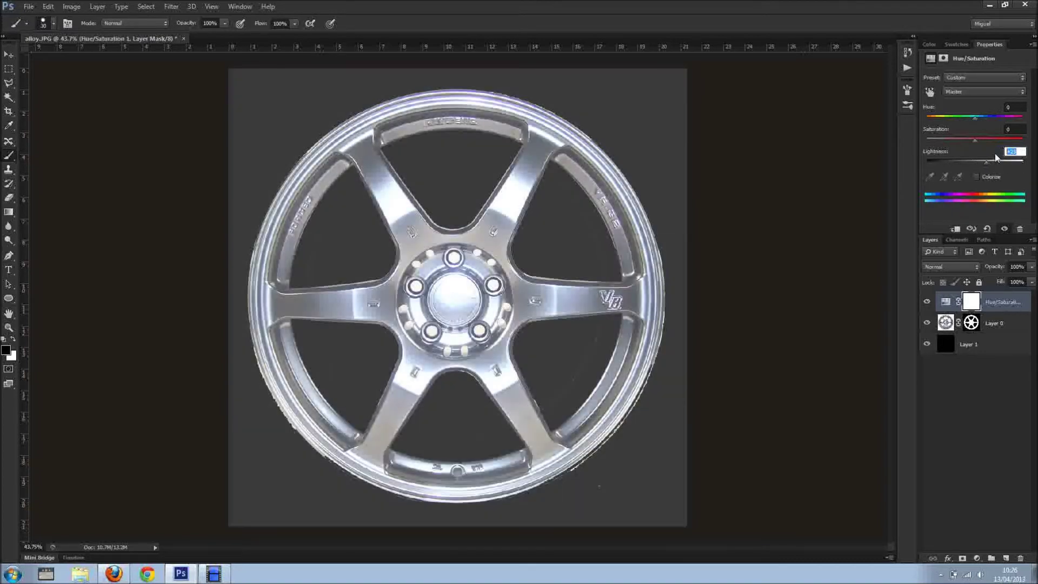
{"action": "type", "text": "0"}
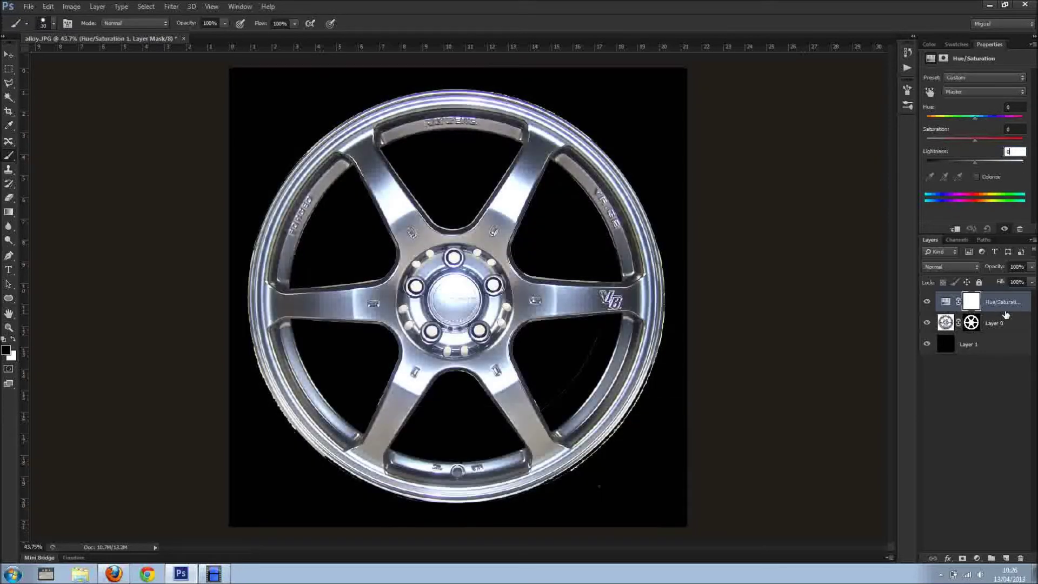
{"action": "left_click_drag", "start_coordinate": [1005, 314], "coordinate": [1005, 321]}
{"action": "key", "text": "alt"}
{"action": "left_click", "coordinate": [955, 230]}
{"action": "key", "text": "Up"}
{"action": "left_click", "coordinate": [971, 323]}
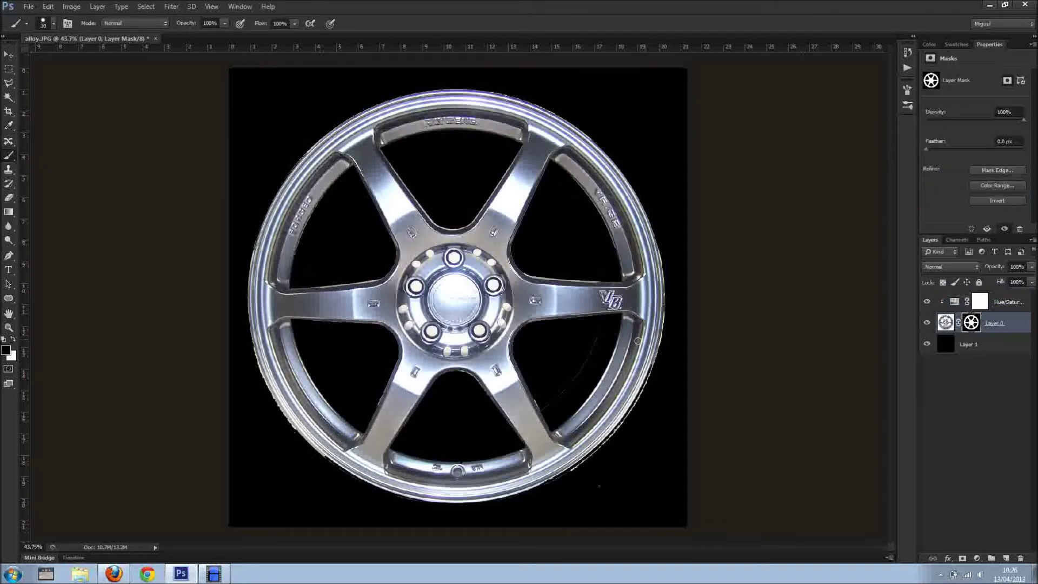
Step: Paint out the grey specks along the right spoke edge and near the rim in Layer 0's mask
{"action": "scroll", "coordinate": [579, 359], "scroll_direction": "up", "scroll_amount": 3}
{"action": "scroll", "coordinate": [579, 362], "scroll_direction": "up", "scroll_amount": 2}
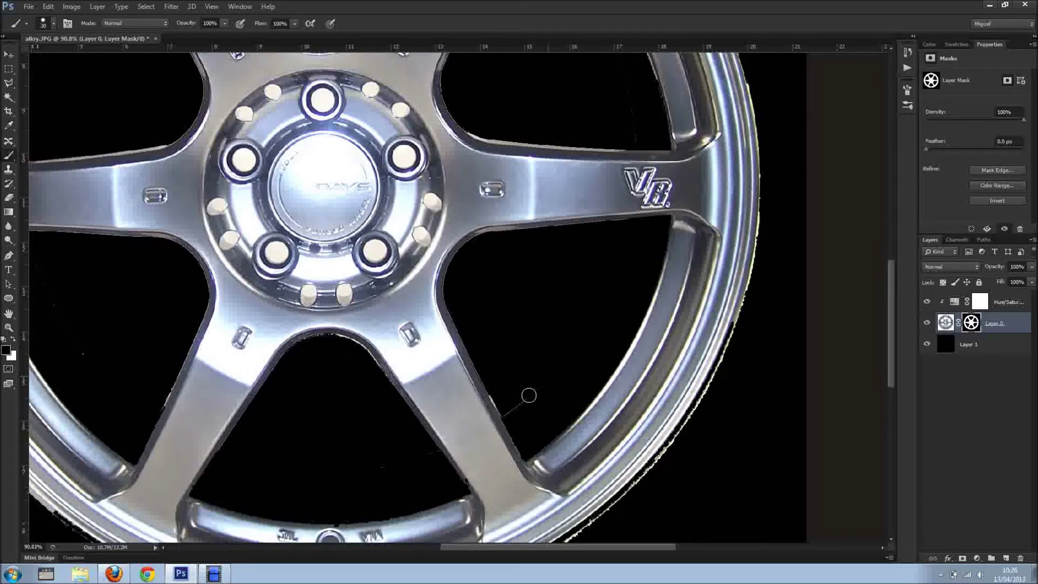
{"action": "left_click_drag", "start_coordinate": [508, 412], "coordinate": [536, 343]}
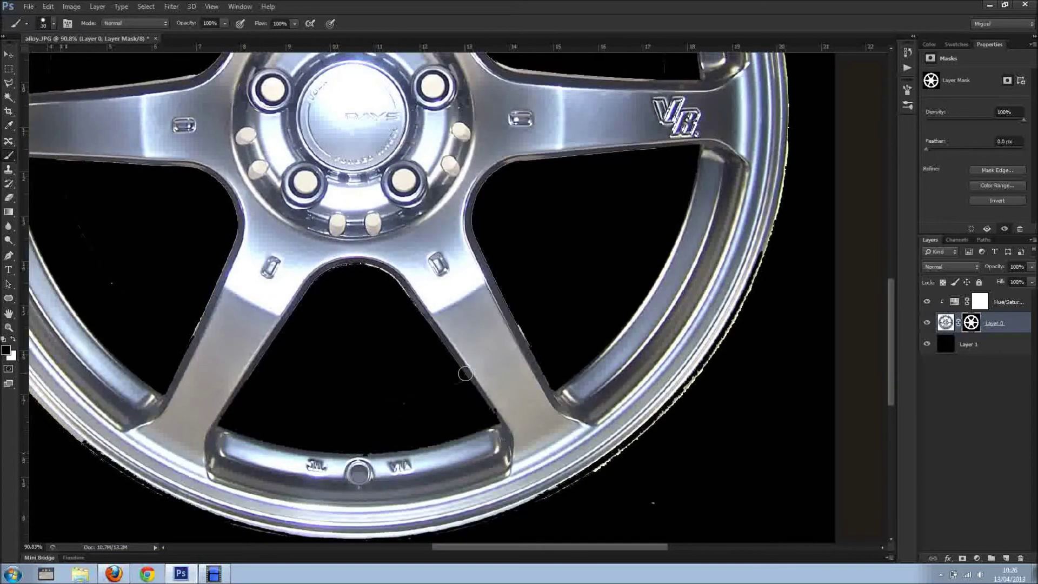
{"action": "left_click_drag", "start_coordinate": [308, 301], "coordinate": [451, 347]}
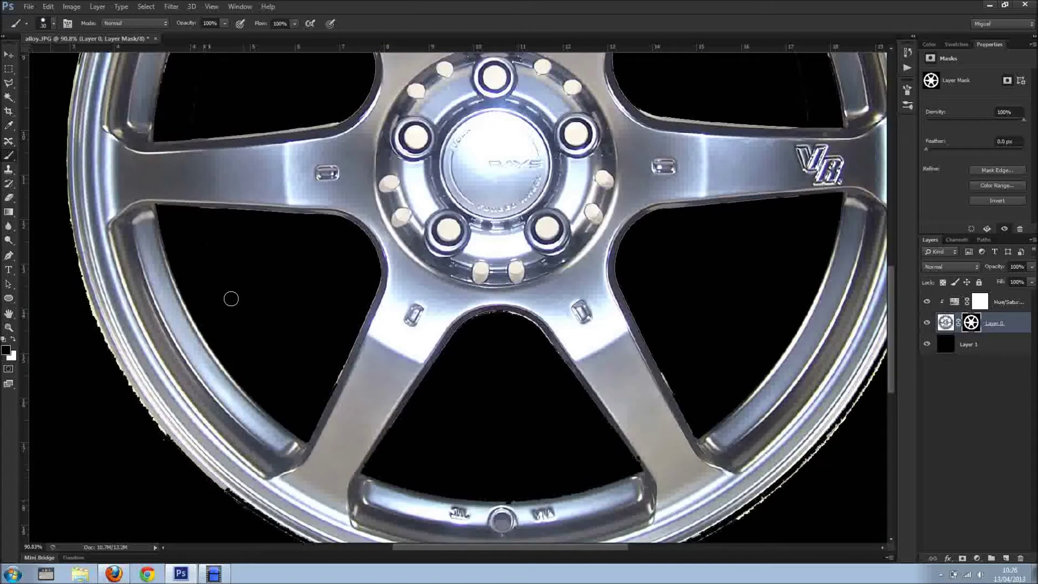
{"action": "left_click_drag", "start_coordinate": [302, 184], "coordinate": [309, 371]}
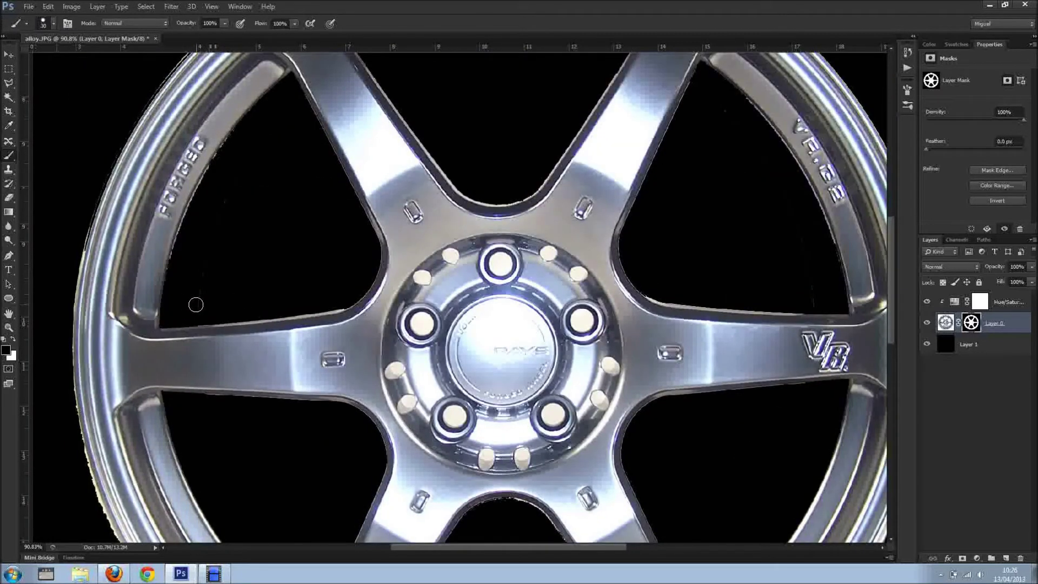
{"action": "scroll", "coordinate": [474, 243], "scroll_direction": "up", "scroll_amount": 2}
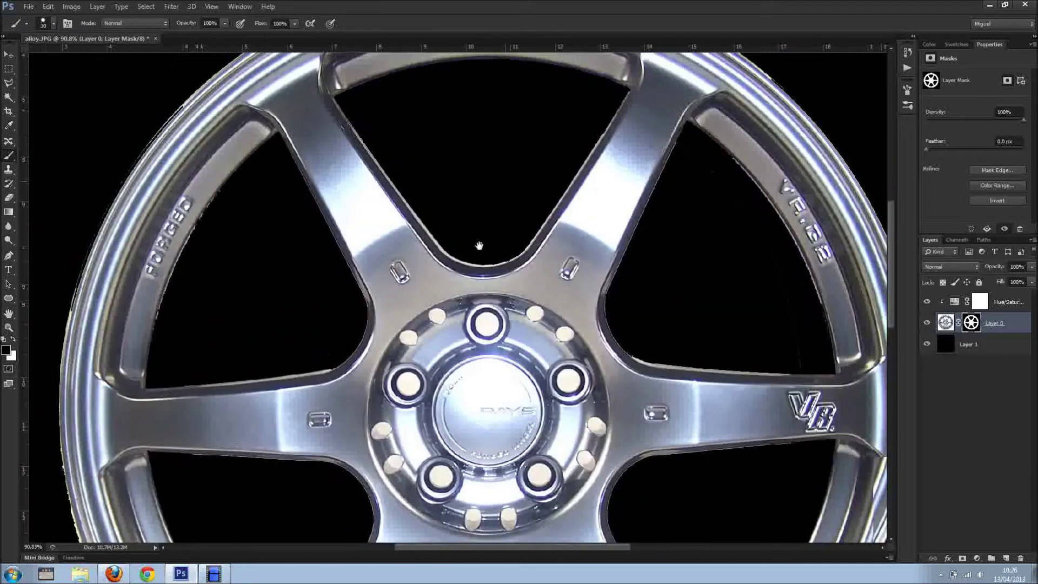
{"action": "scroll", "coordinate": [475, 241], "scroll_direction": "up", "scroll_amount": 1}
{"action": "scroll", "coordinate": [475, 238], "scroll_direction": "right", "scroll_amount": 2}
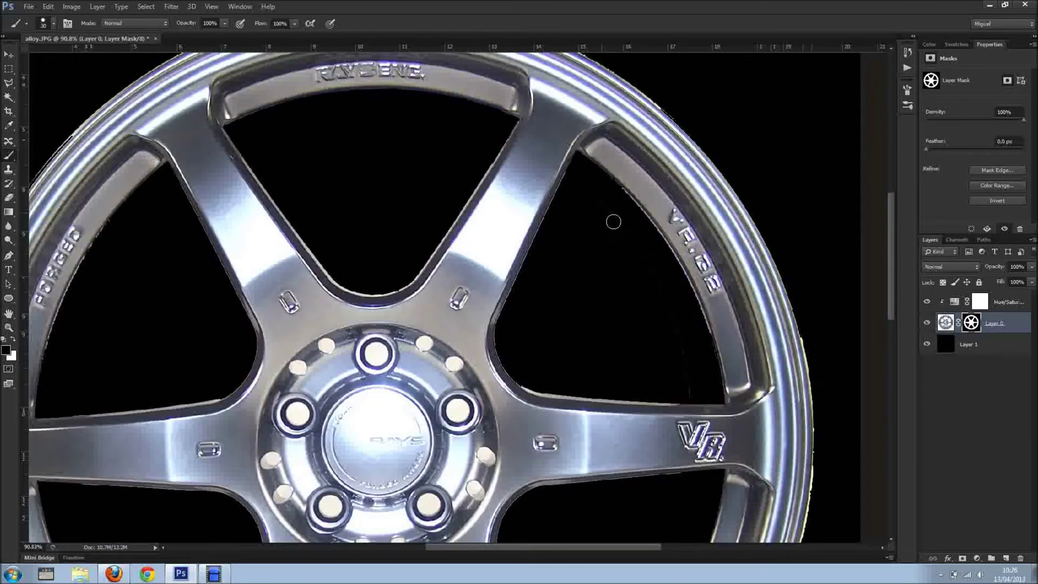
{"action": "left_click_drag", "start_coordinate": [640, 255], "coordinate": [691, 382]}
{"action": "scroll", "coordinate": [666, 323], "scroll_direction": "down", "scroll_amount": 5}
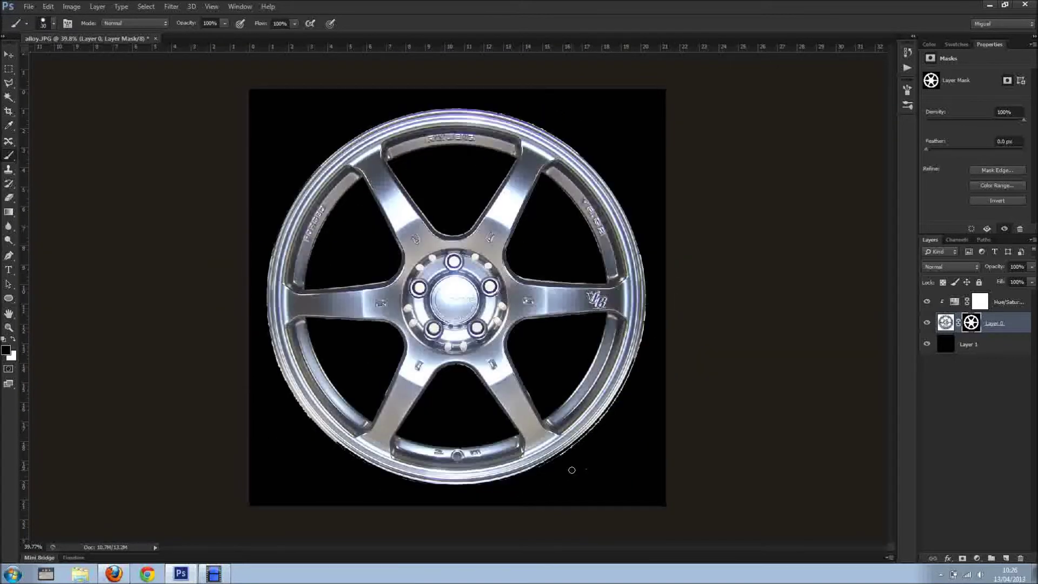
{"action": "left_click_drag", "start_coordinate": [584, 477], "coordinate": [587, 475]}
Step: Float and enlarge the Hue/Saturation adjustment's Properties panel over the canvas
{"action": "left_click", "coordinate": [954, 302]}
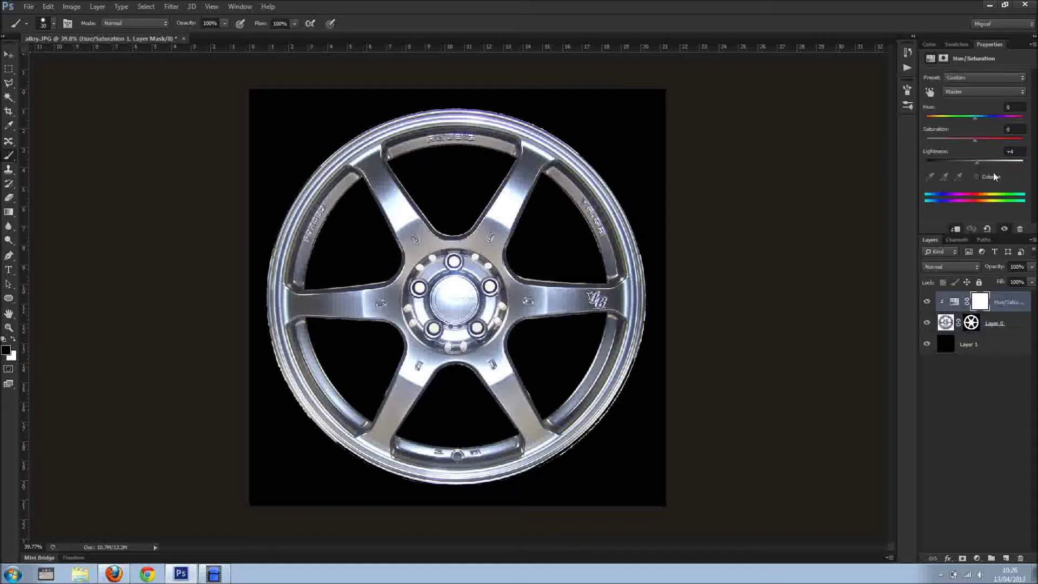
{"action": "left_click", "coordinate": [988, 44]}
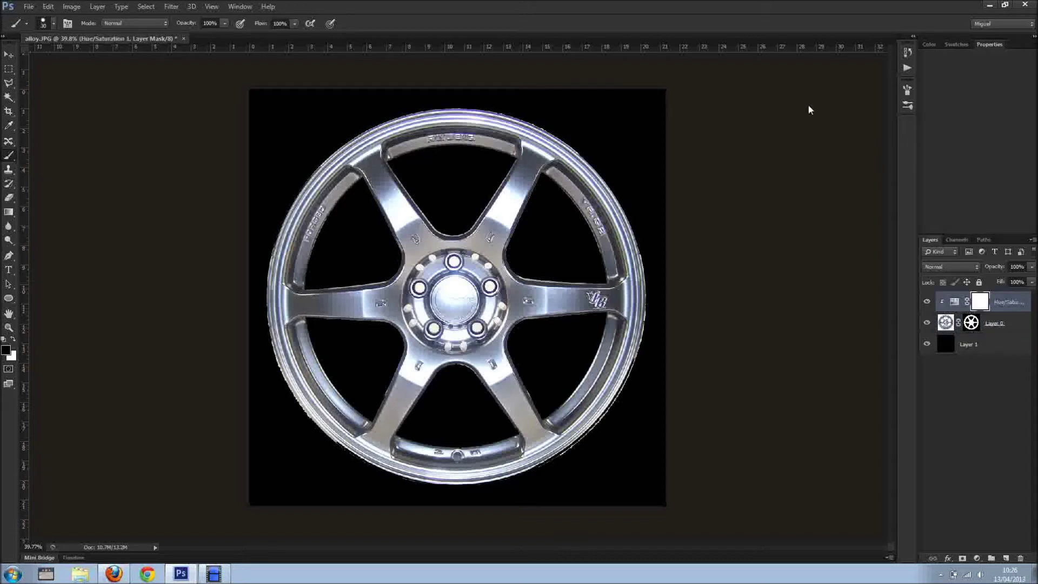
{"action": "left_click_drag", "start_coordinate": [728, 119], "coordinate": [725, 116]}
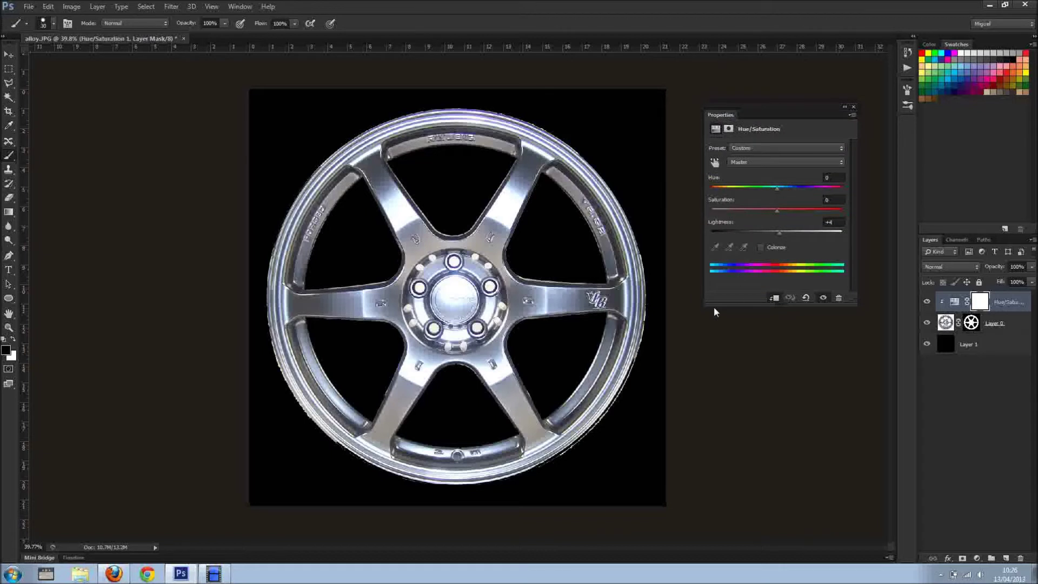
{"action": "left_click_drag", "start_coordinate": [705, 305], "coordinate": [657, 331]}
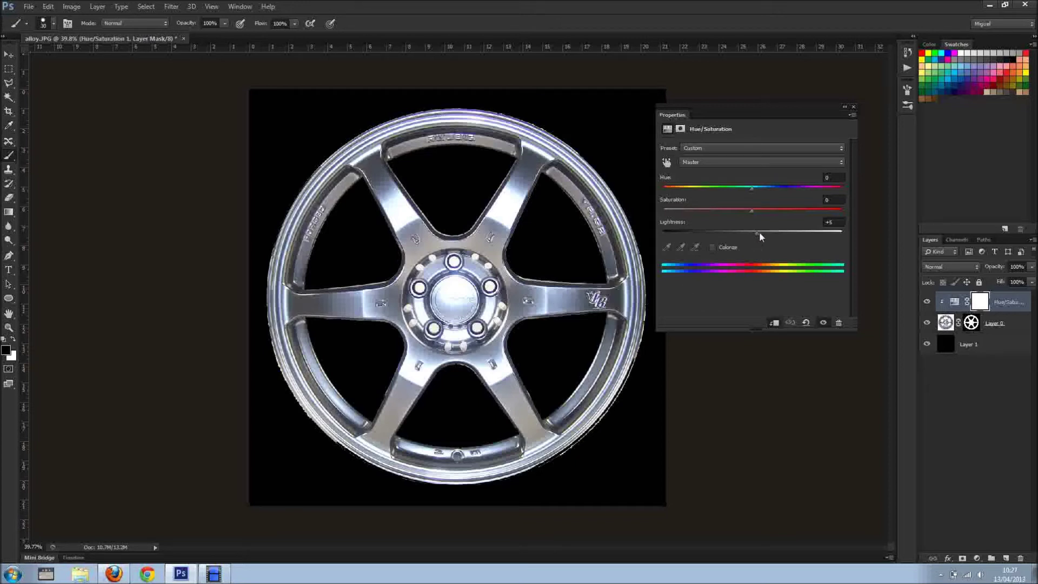
Step: Set Saturation to -100 and Lightness to +77 so the wheel turns near white
{"action": "left_click_drag", "start_coordinate": [755, 231], "coordinate": [784, 231]}
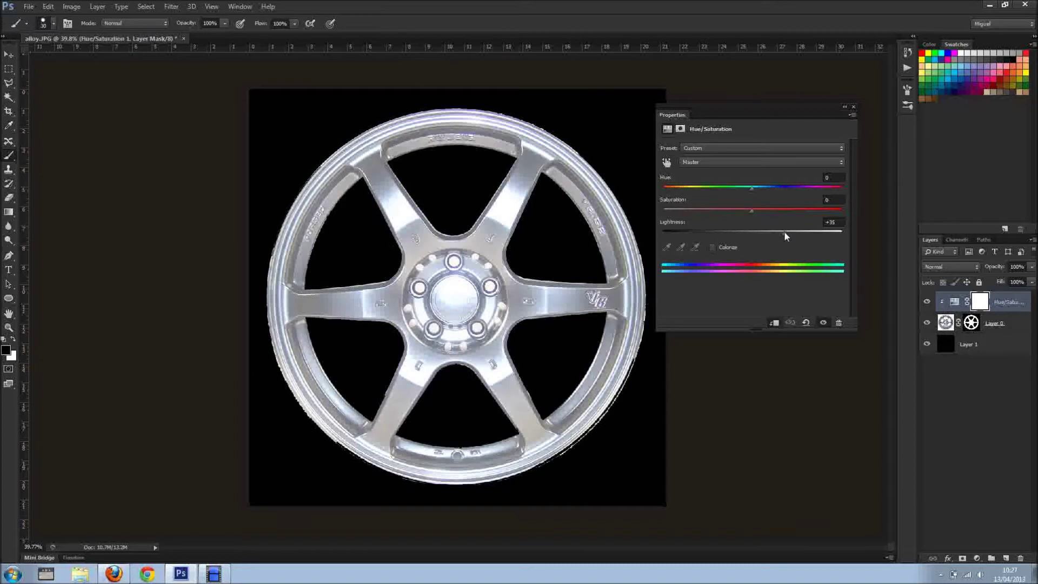
{"action": "left_click_drag", "start_coordinate": [787, 231], "coordinate": [793, 231]}
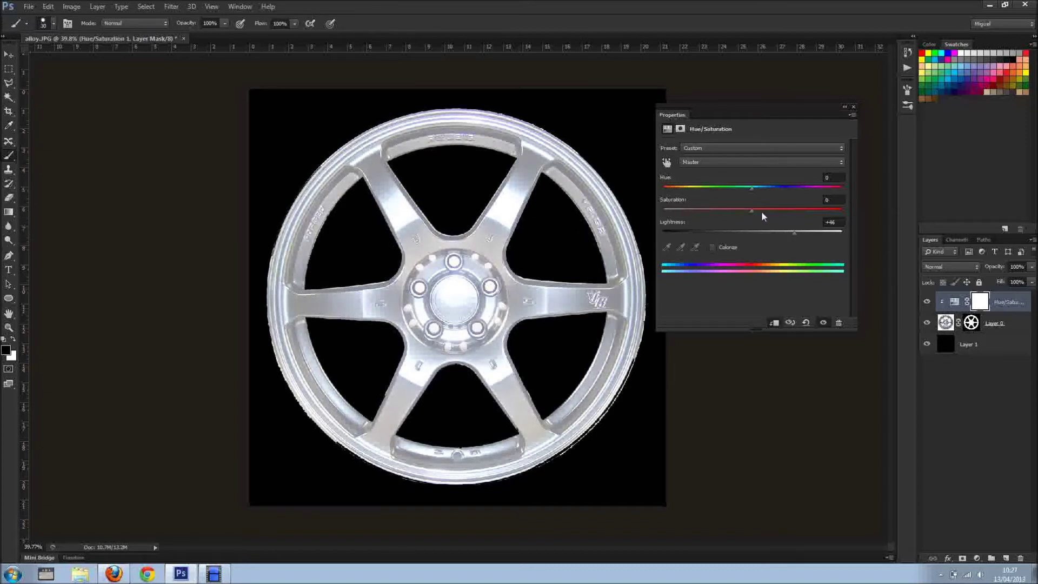
{"action": "left_click_drag", "start_coordinate": [745, 210], "coordinate": [650, 210]}
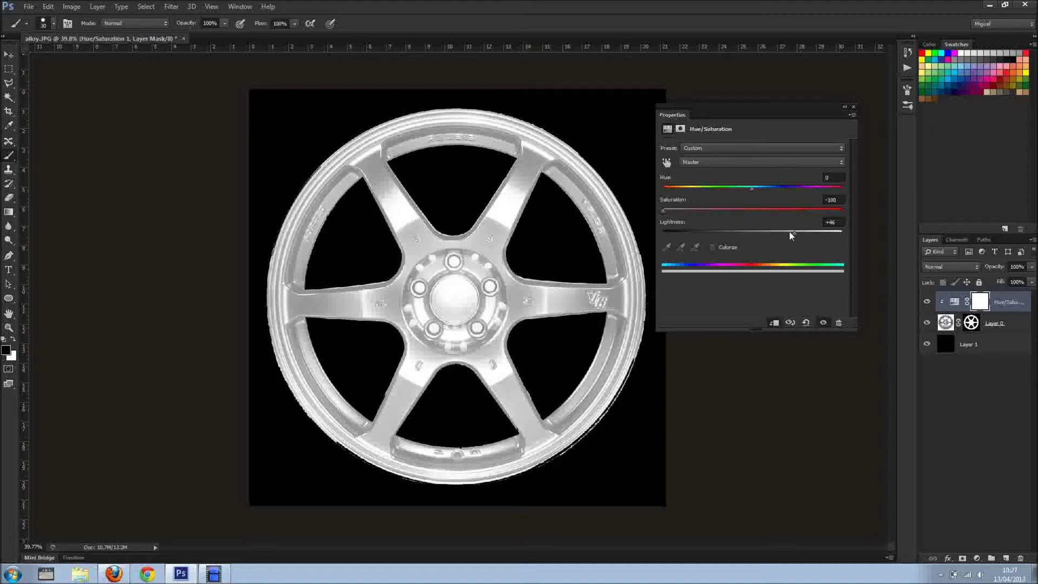
{"action": "left_click_drag", "start_coordinate": [796, 234], "coordinate": [809, 234]}
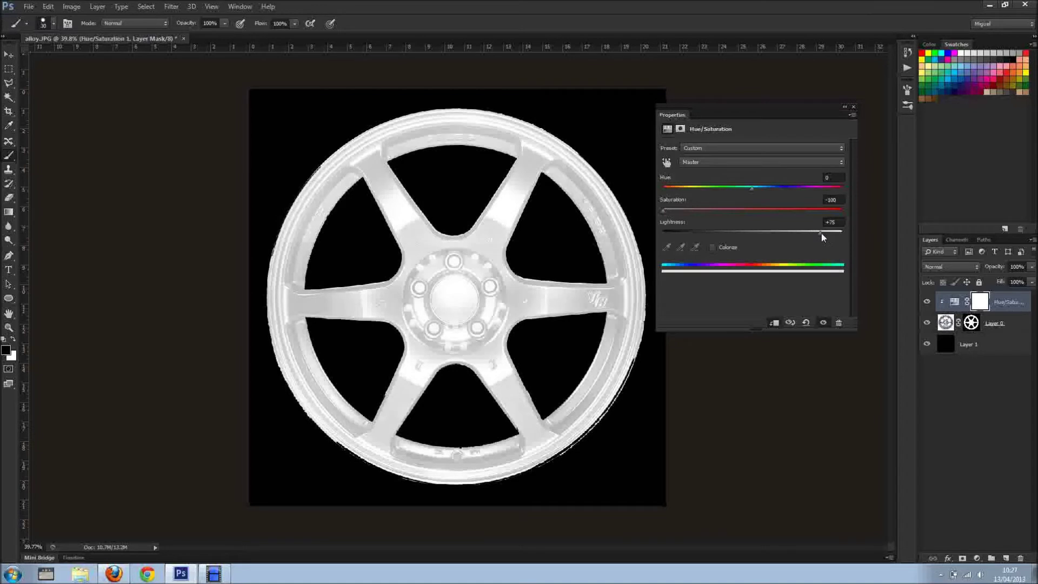
{"action": "left_click_drag", "start_coordinate": [813, 232], "coordinate": [849, 233]}
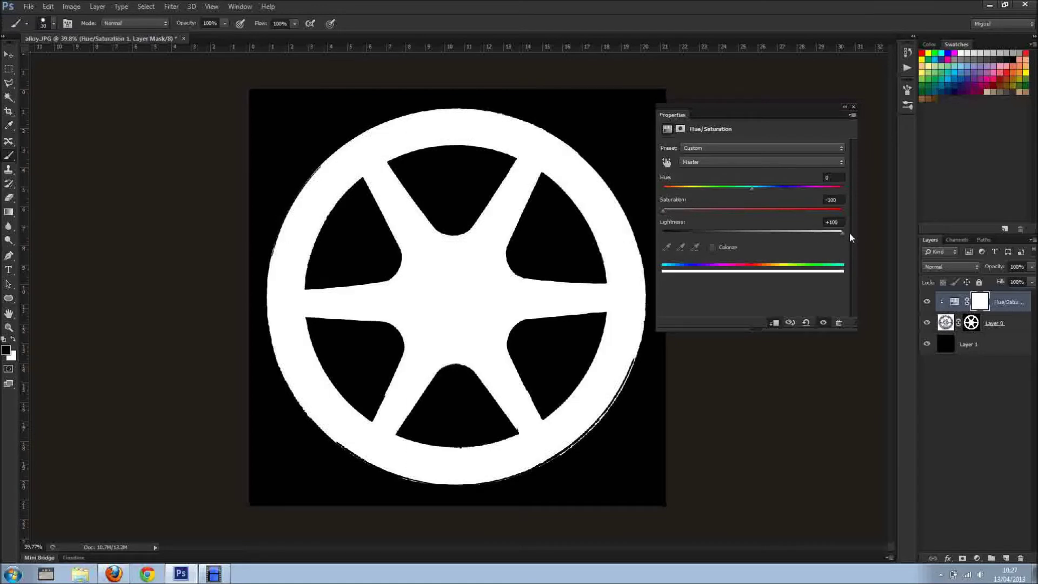
{"action": "left_click_drag", "start_coordinate": [848, 233], "coordinate": [814, 233]}
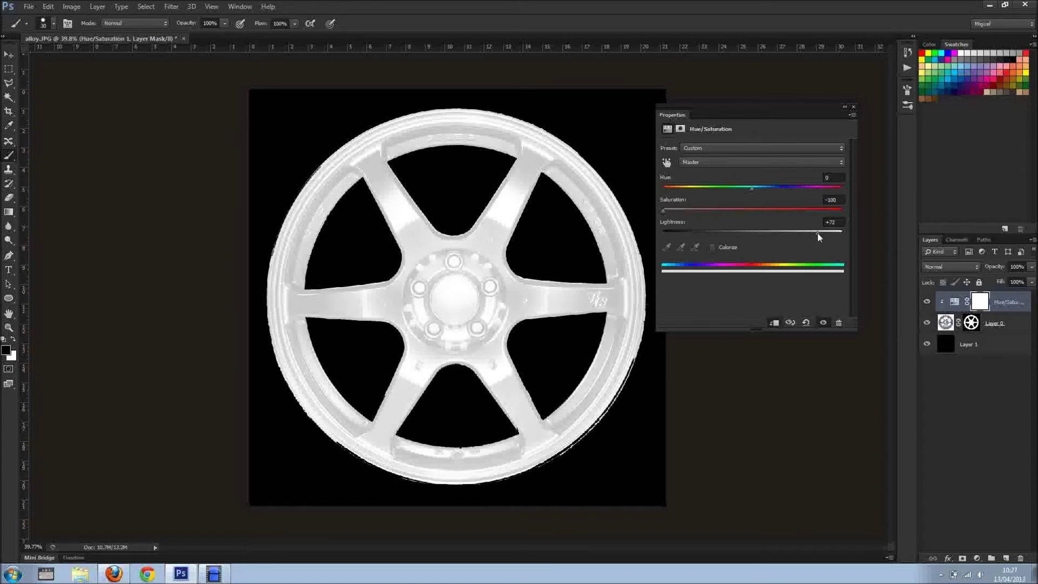
{"action": "left_click_drag", "start_coordinate": [820, 233], "coordinate": [822, 234]}
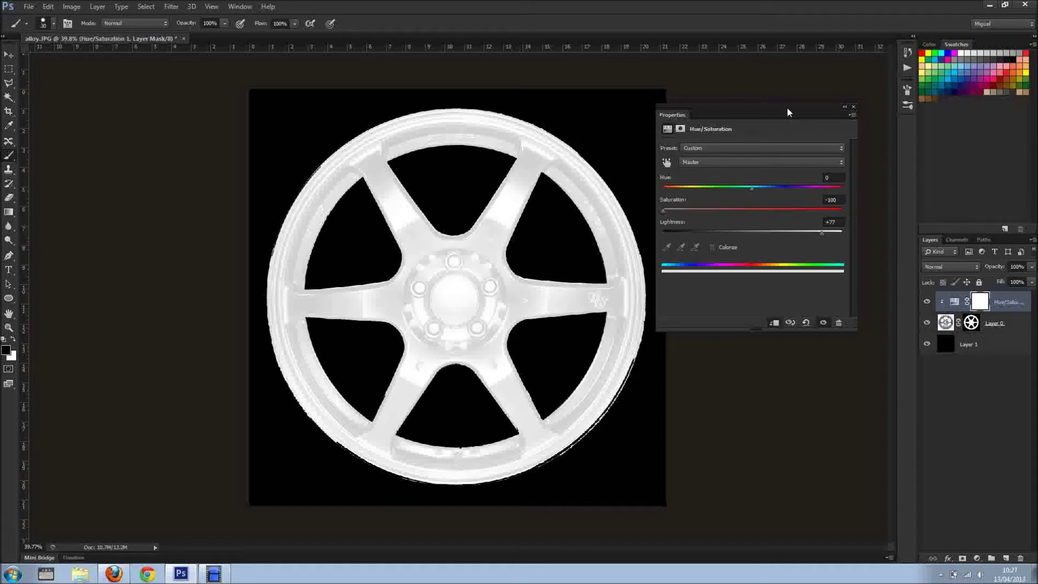
{"action": "left_click_drag", "start_coordinate": [787, 106], "coordinate": [845, 56]}
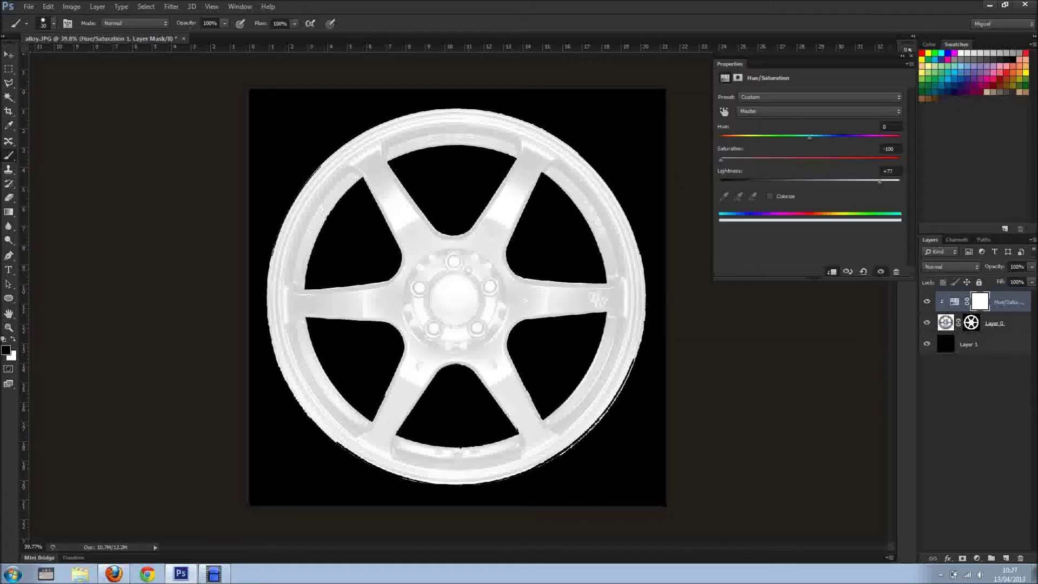
Step: On the Hue/Saturation mask, use an 80 px brush to mask out the top lug hole
{"action": "left_click", "coordinate": [980, 302]}
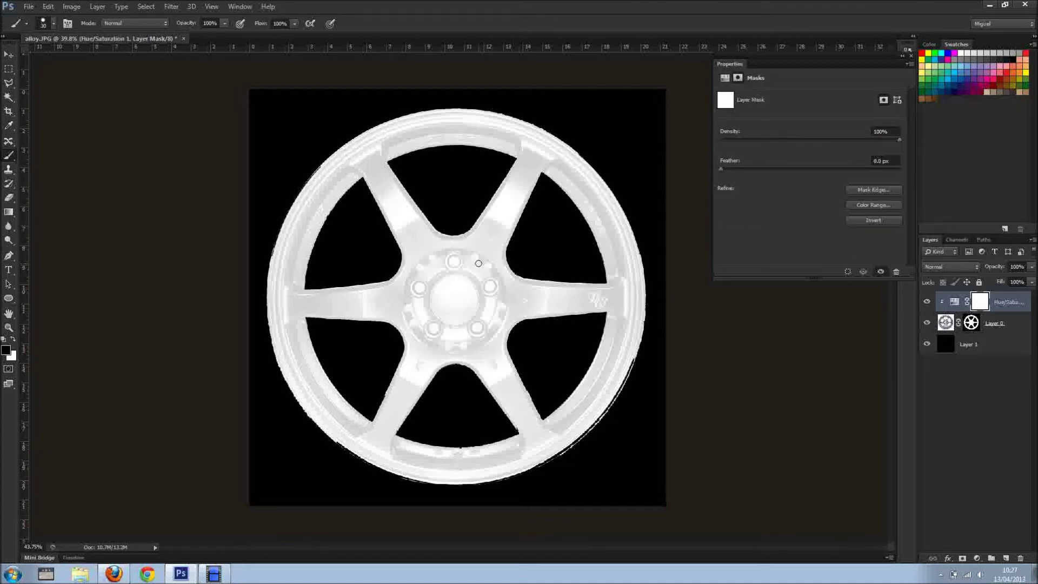
{"action": "scroll", "coordinate": [478, 263], "scroll_direction": "up", "scroll_amount": 5}
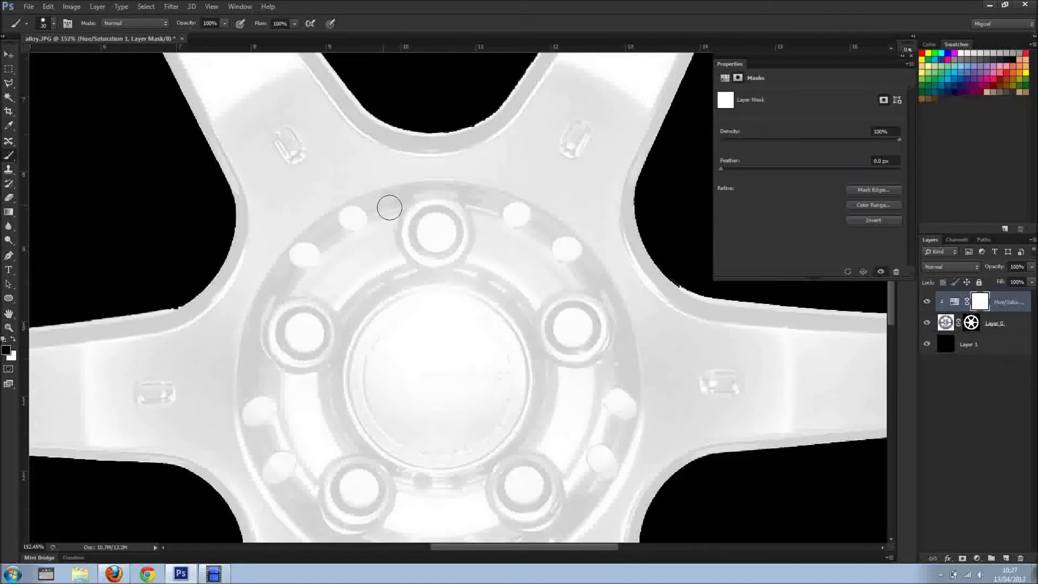
{"action": "right_click", "coordinate": [395, 254]}
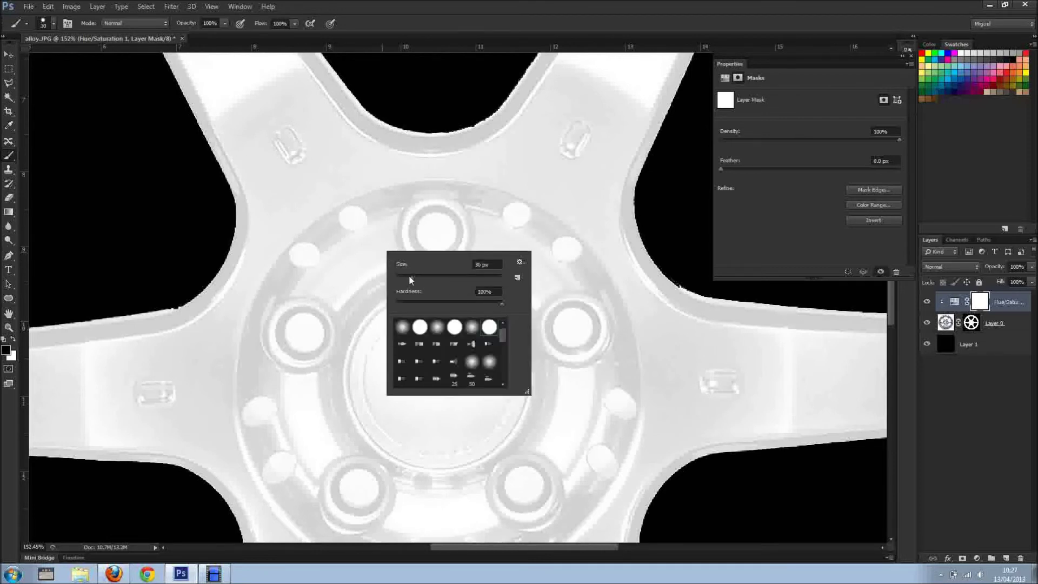
{"action": "key", "text": "Escape"}
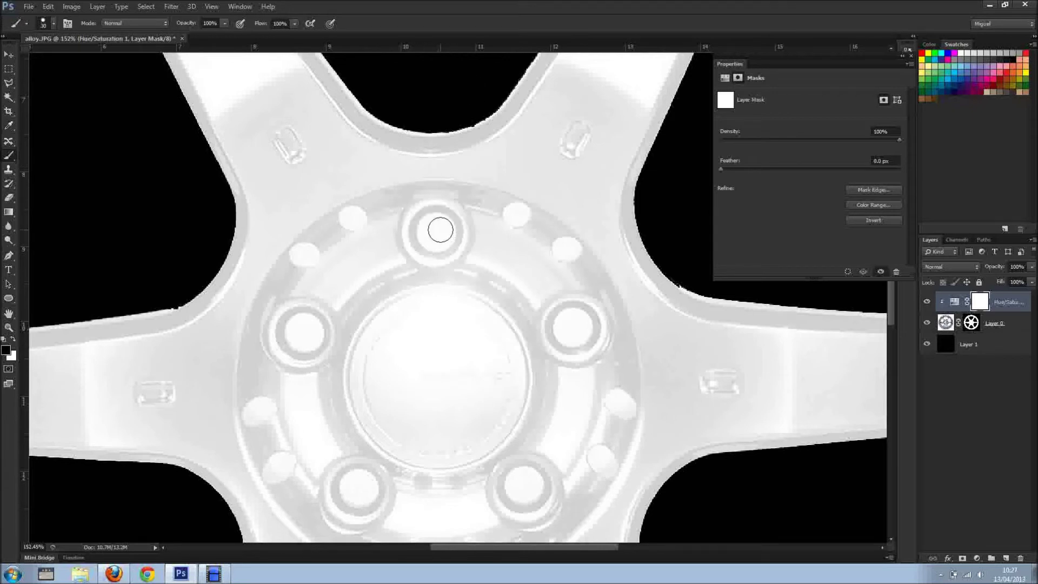
{"action": "key", "text": "bracketright"}
{"action": "key", "text": "bracketright"}
{"action": "key", "text": "bracketright"}
{"action": "key", "text": "bracketright"}
{"action": "key", "text": "bracketright"}
{"action": "key", "text": "bracketright"}
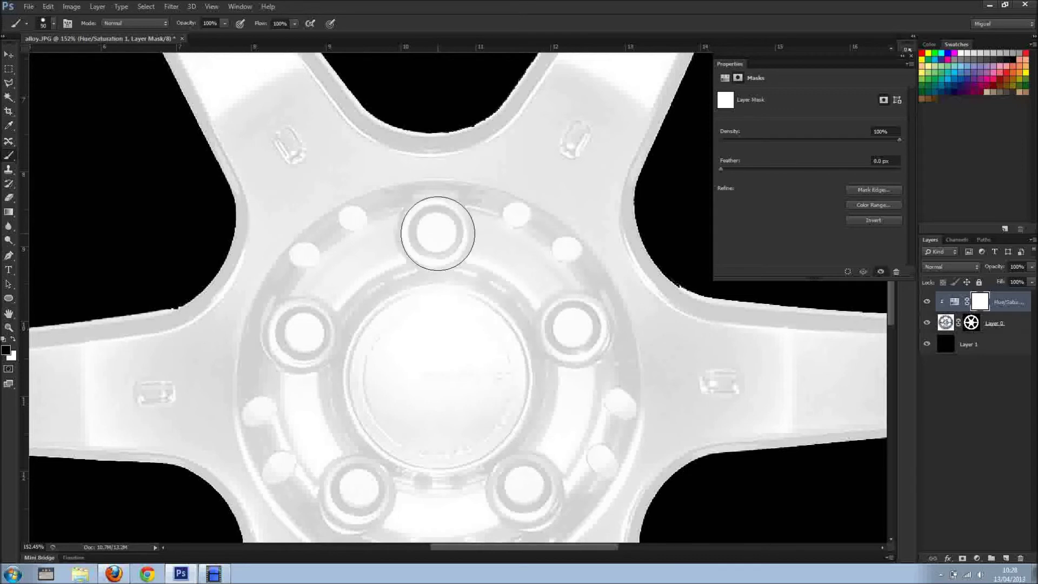
{"action": "left_click", "coordinate": [436, 233]}
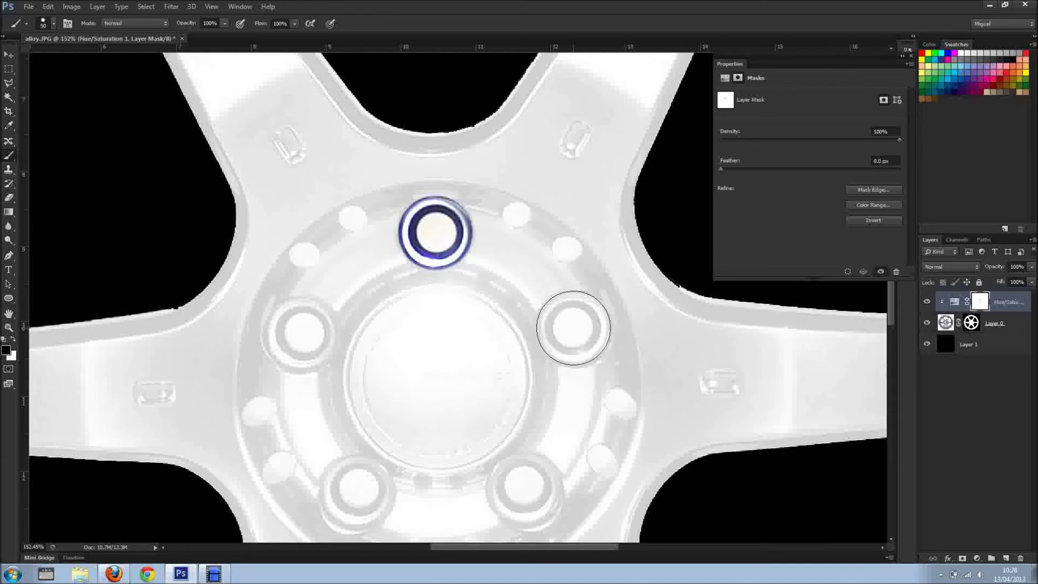
Step: Mask out the right, left, lower-left and lower-right lug holes too
{"action": "left_click", "coordinate": [573, 327]}
{"action": "left_click_drag", "start_coordinate": [476, 424], "coordinate": [528, 268]}
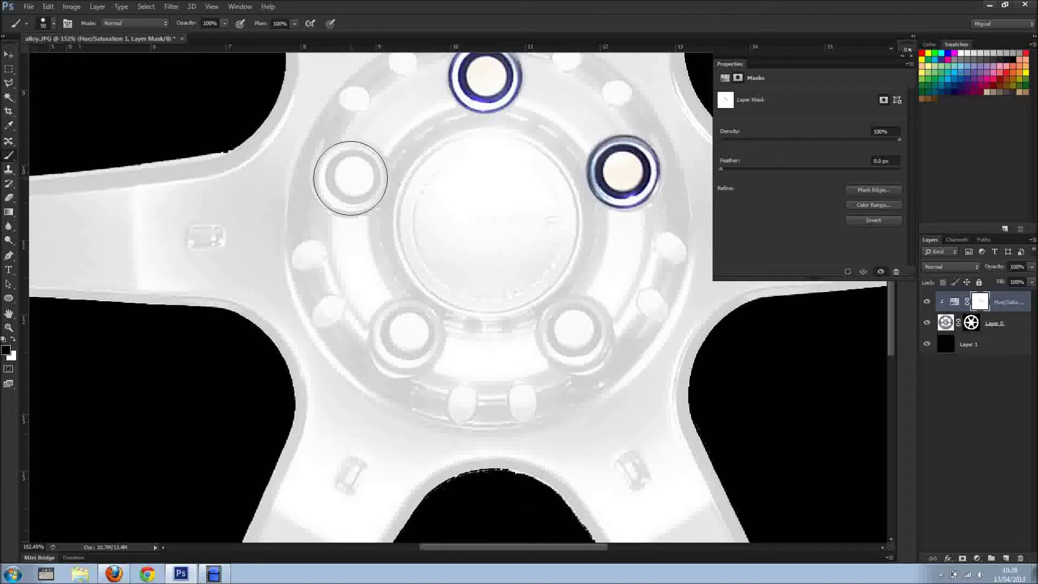
{"action": "left_click", "coordinate": [350, 178]}
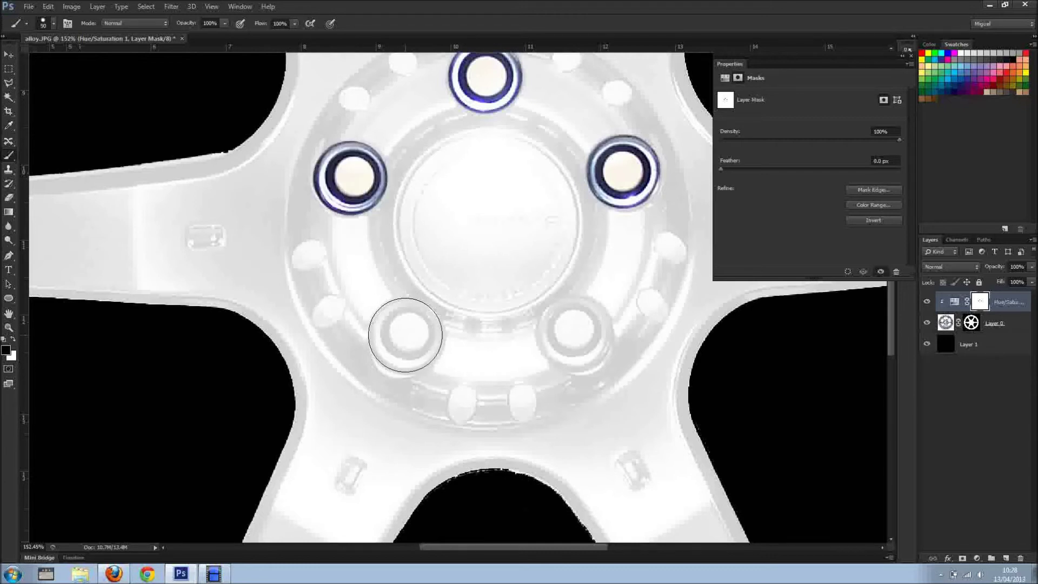
{"action": "left_click", "coordinate": [405, 335]}
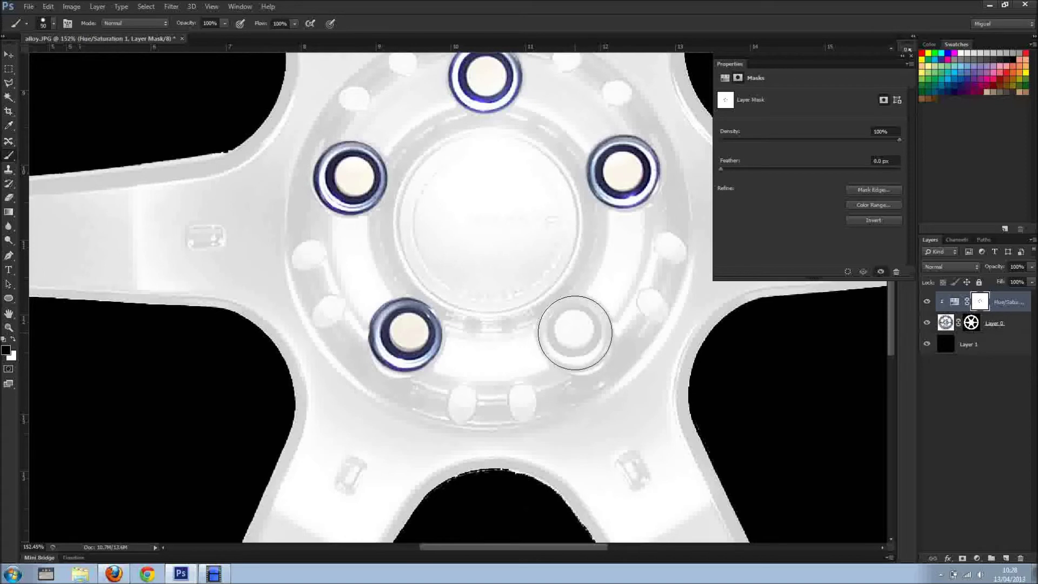
{"action": "left_click", "coordinate": [576, 332]}
{"action": "scroll", "coordinate": [543, 325], "scroll_direction": "down", "scroll_amount": 5}
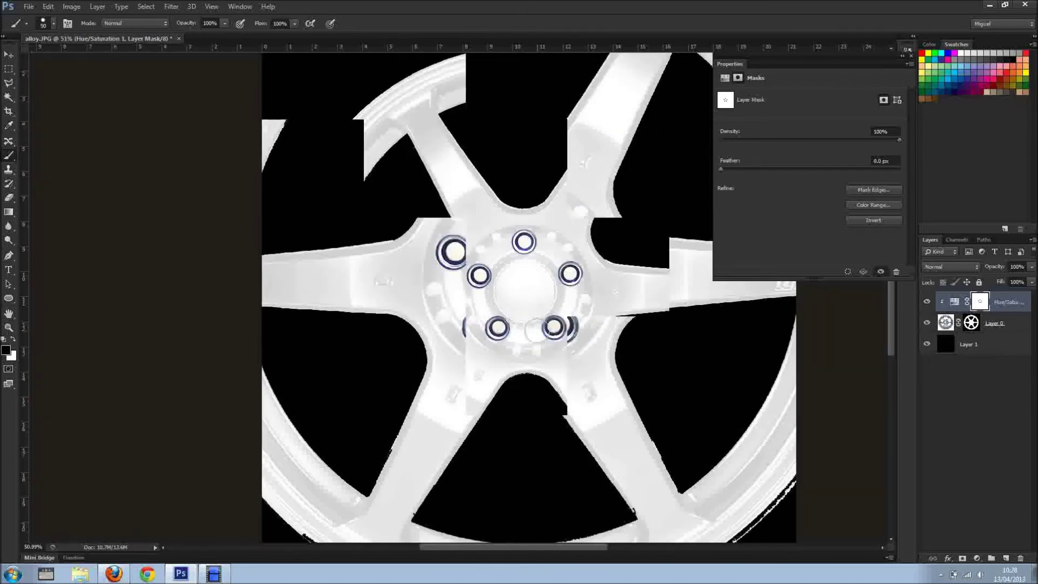
Step: Paint the centre cap out of the whitening mask with a 250 px hard black brush
{"action": "scroll", "coordinate": [525, 325], "scroll_direction": "up", "scroll_amount": 2}
{"action": "scroll", "coordinate": [527, 303], "scroll_direction": "up", "scroll_amount": 2}
{"action": "scroll", "coordinate": [528, 281], "scroll_direction": "up", "scroll_amount": 2}
{"action": "key", "text": "bracketright"}
{"action": "key", "text": "bracketright"}
{"action": "key", "text": "bracketright"}
{"action": "key", "text": "bracketright"}
{"action": "key", "text": "bracketright"}
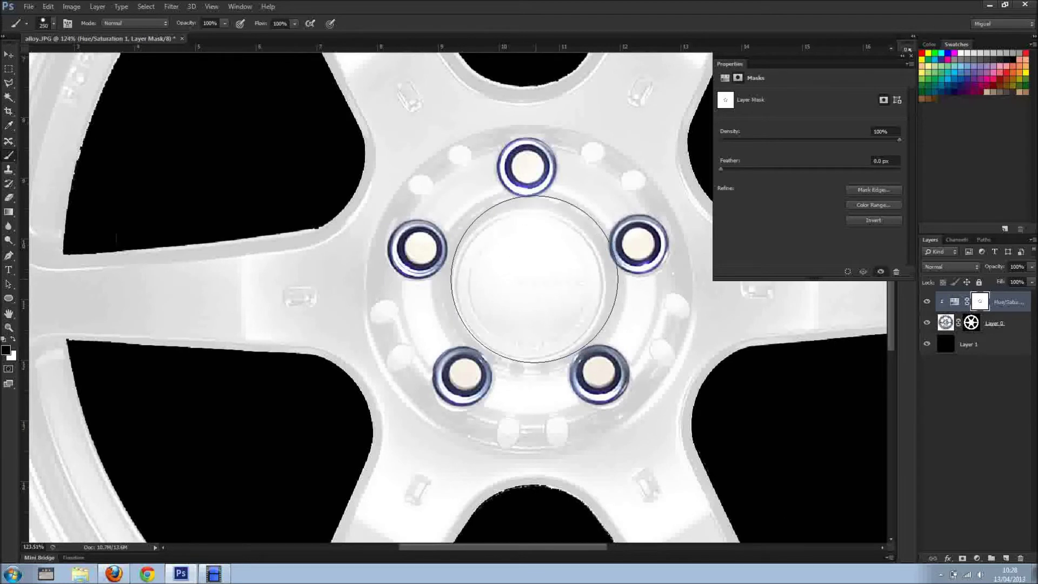
{"action": "key", "text": "bracketleft"}
{"action": "key", "text": "bracketleft"}
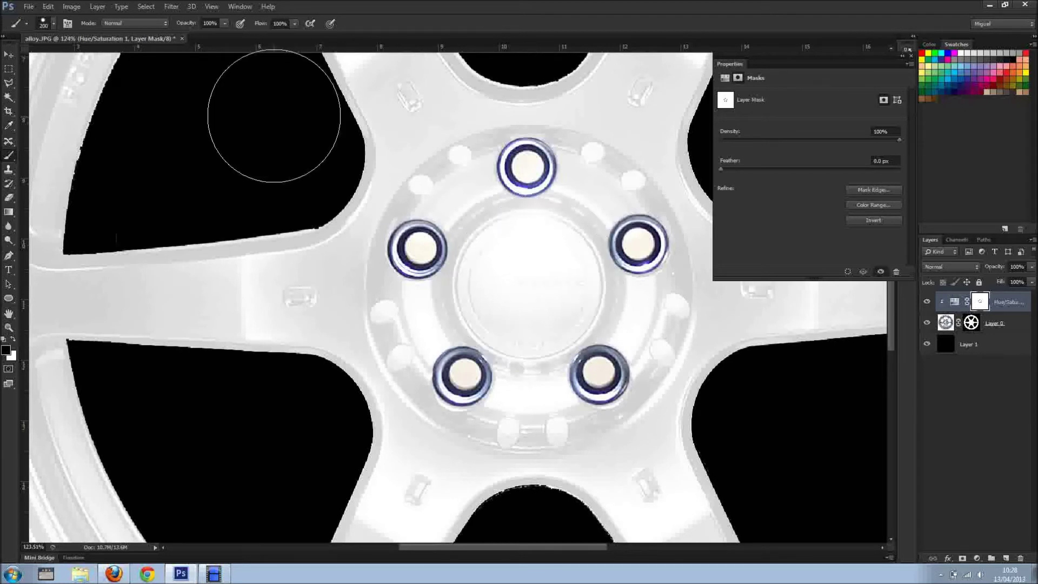
{"action": "left_click", "coordinate": [52, 24]}
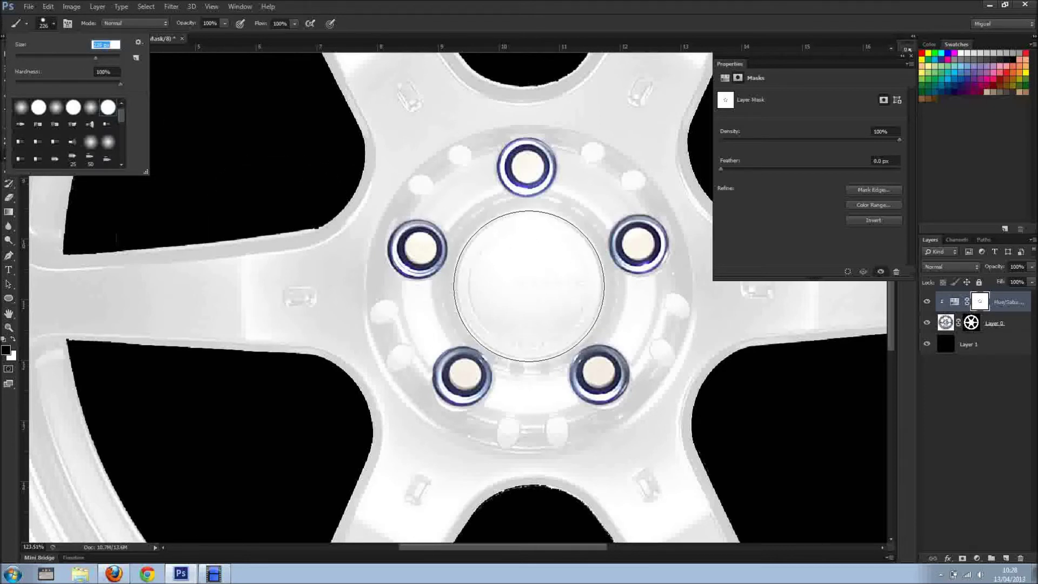
{"action": "left_click", "coordinate": [528, 285]}
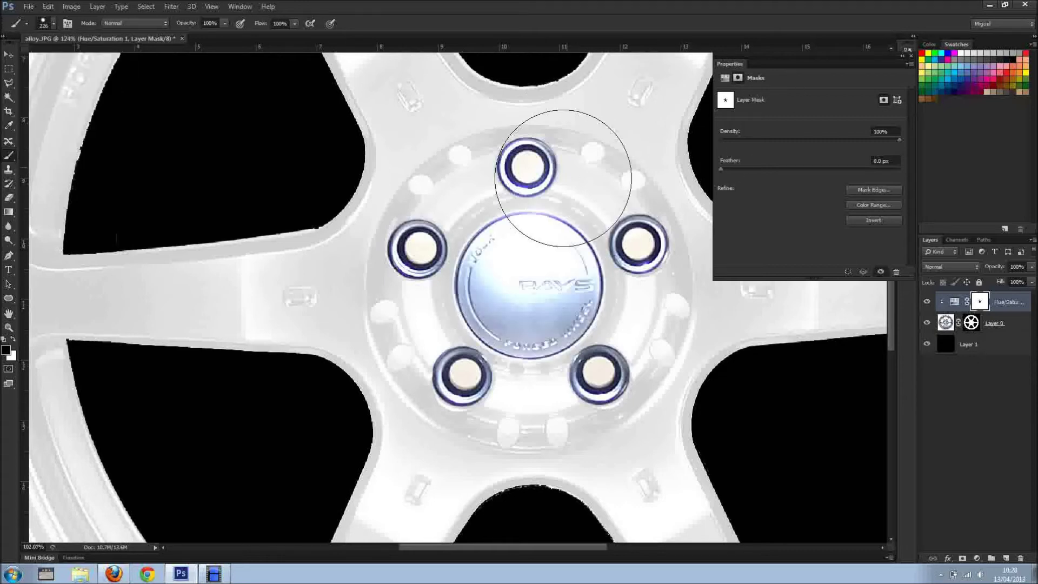
{"action": "scroll", "coordinate": [540, 232], "scroll_direction": "down", "scroll_amount": 5}
{"action": "scroll", "coordinate": [538, 251], "scroll_direction": "down", "scroll_amount": 2}
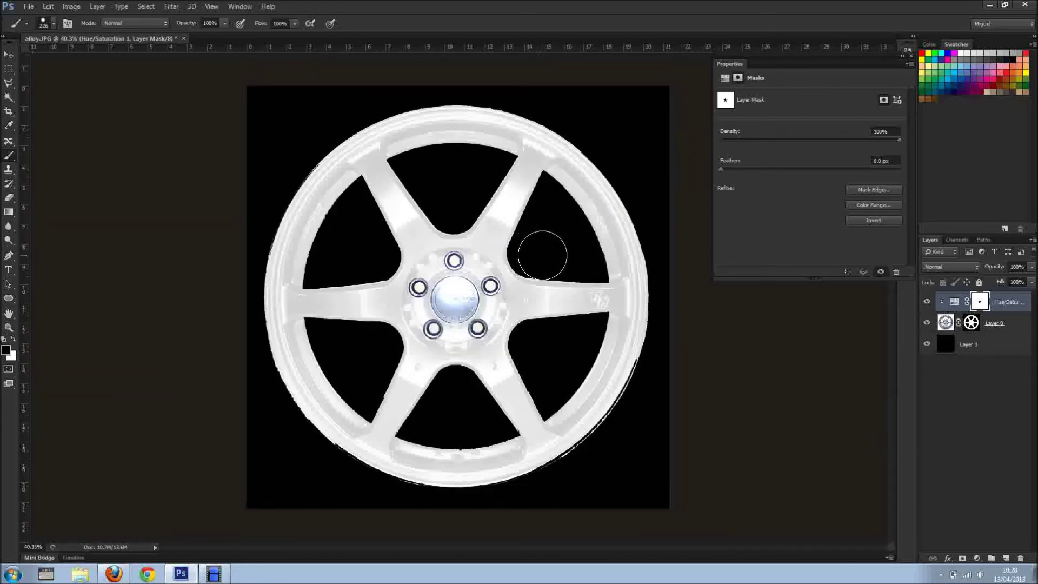
{"action": "scroll", "coordinate": [543, 254], "scroll_direction": "down", "scroll_amount": 1}
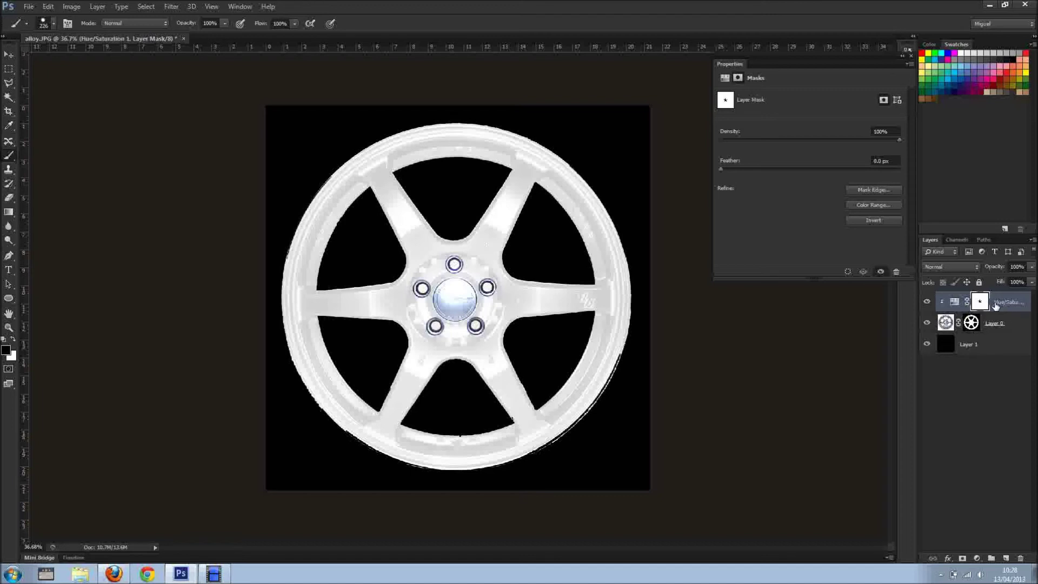
Step: Add a second clipped Hue/Saturation layer from the mask's selection with Lightness -42, Saturation +18
{"action": "left_click", "coordinate": [980, 301], "text": "ctrl"}
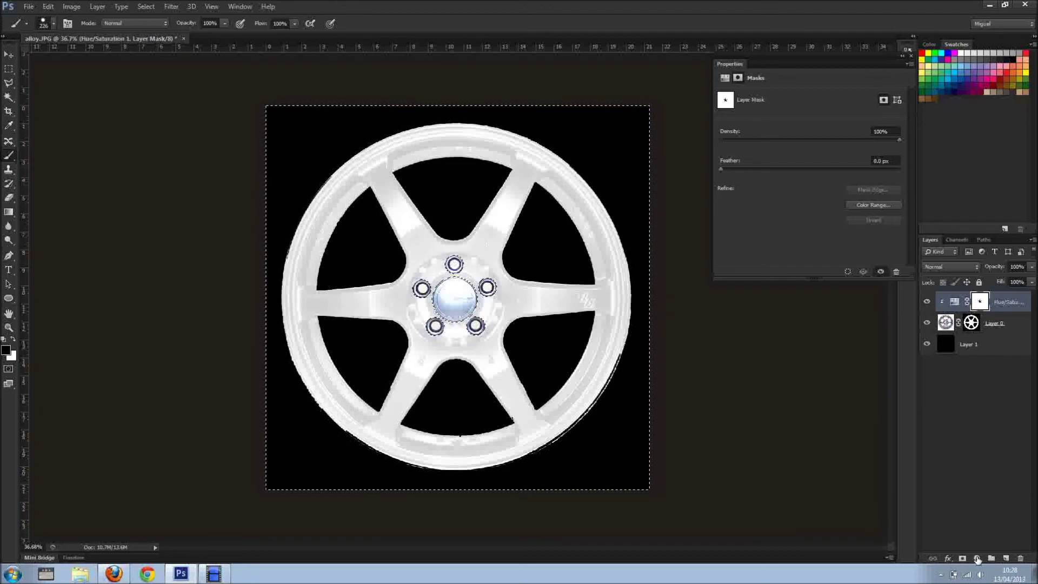
{"action": "left_click", "coordinate": [976, 558]}
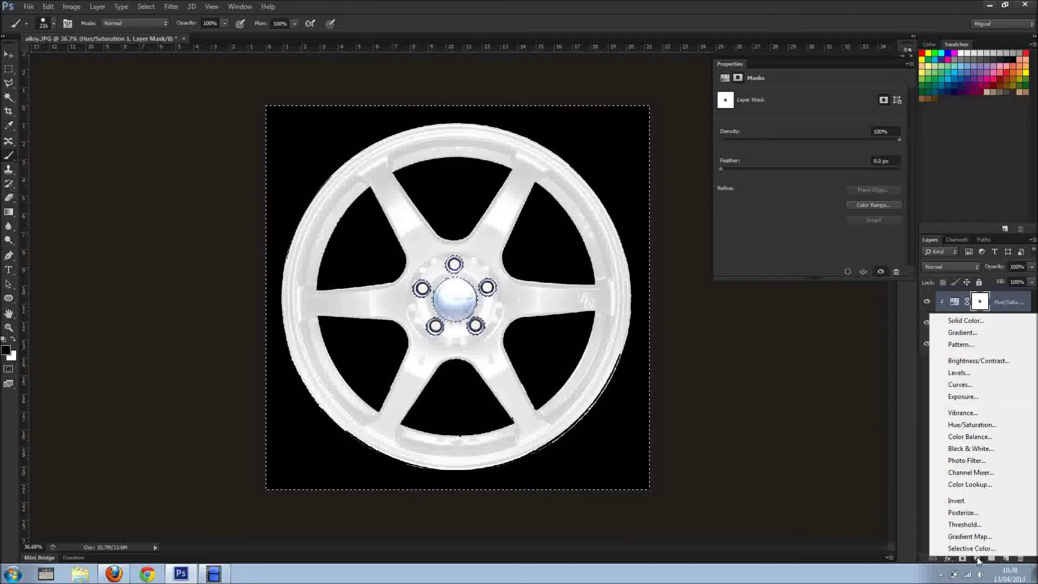
{"action": "left_click", "coordinate": [982, 426]}
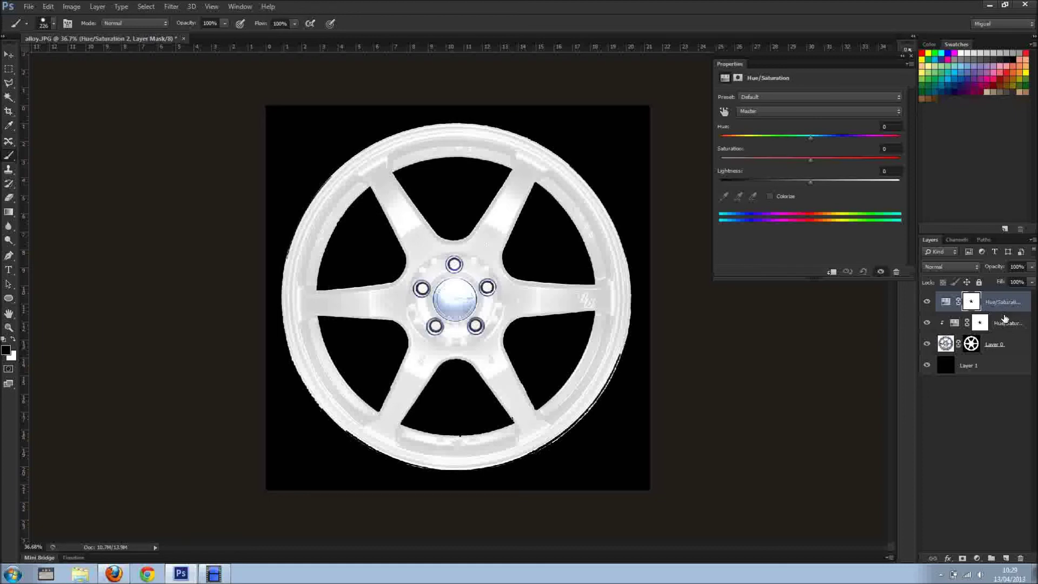
{"action": "left_click", "coordinate": [832, 273]}
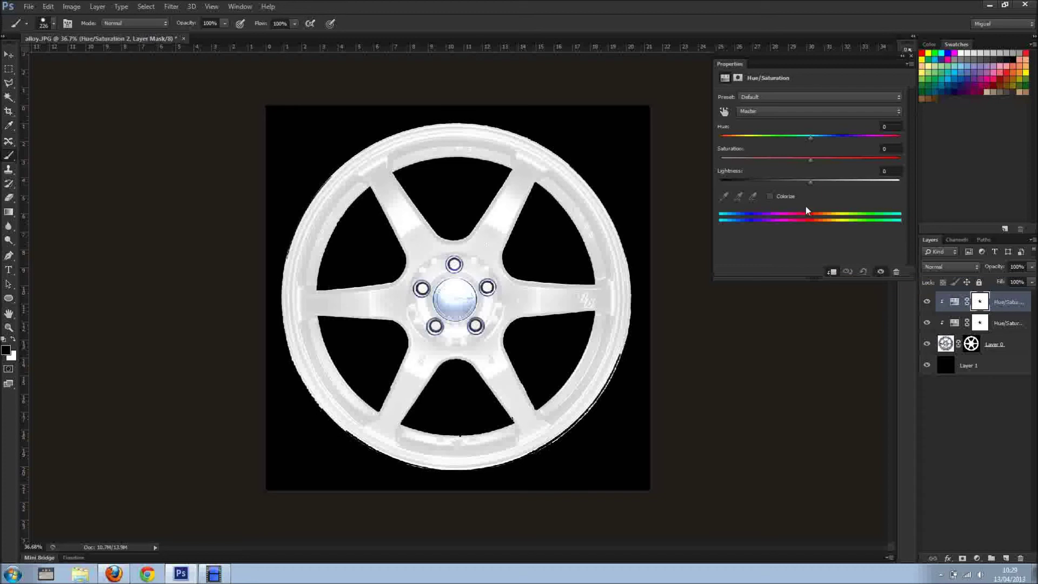
{"action": "left_click_drag", "start_coordinate": [810, 186], "coordinate": [773, 185]}
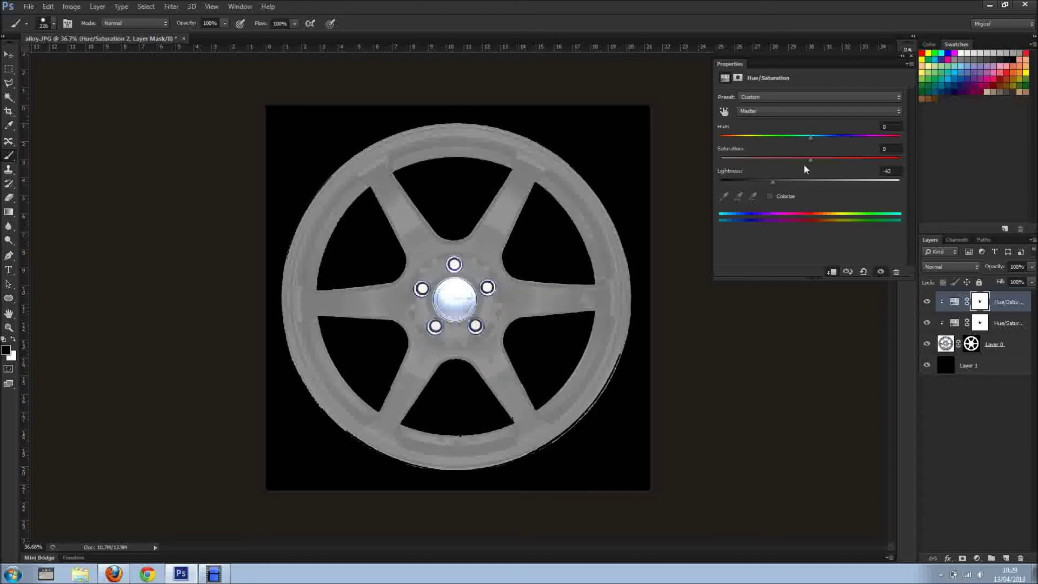
{"action": "left_click_drag", "start_coordinate": [813, 160], "coordinate": [825, 160]}
{"action": "left_click", "coordinate": [981, 303]}
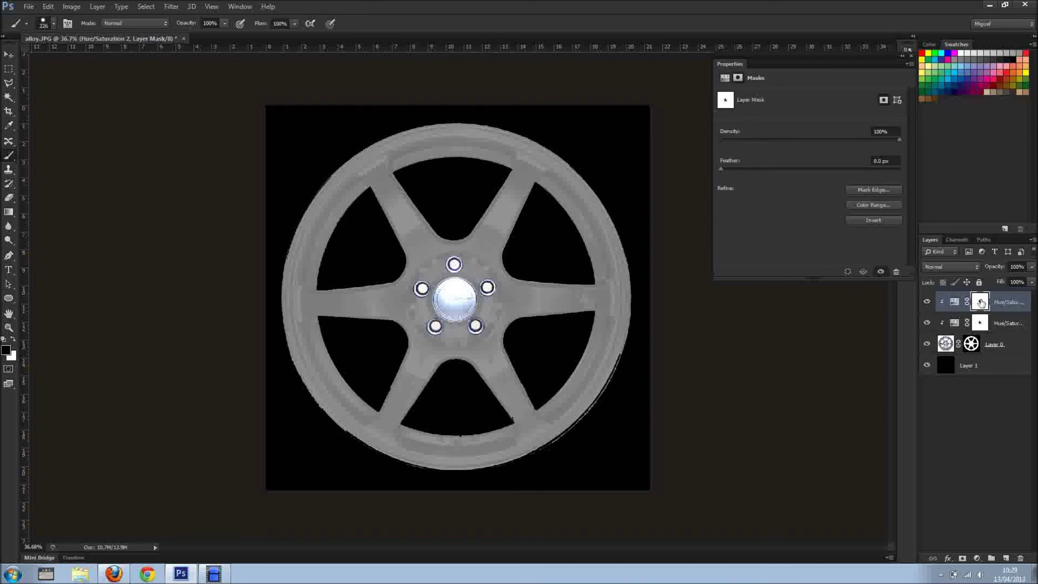
Step: Invert the second adjustment's mask and colorize it at Hue 252, Saturation 51, Lightness +4
{"action": "left_click", "coordinate": [875, 223]}
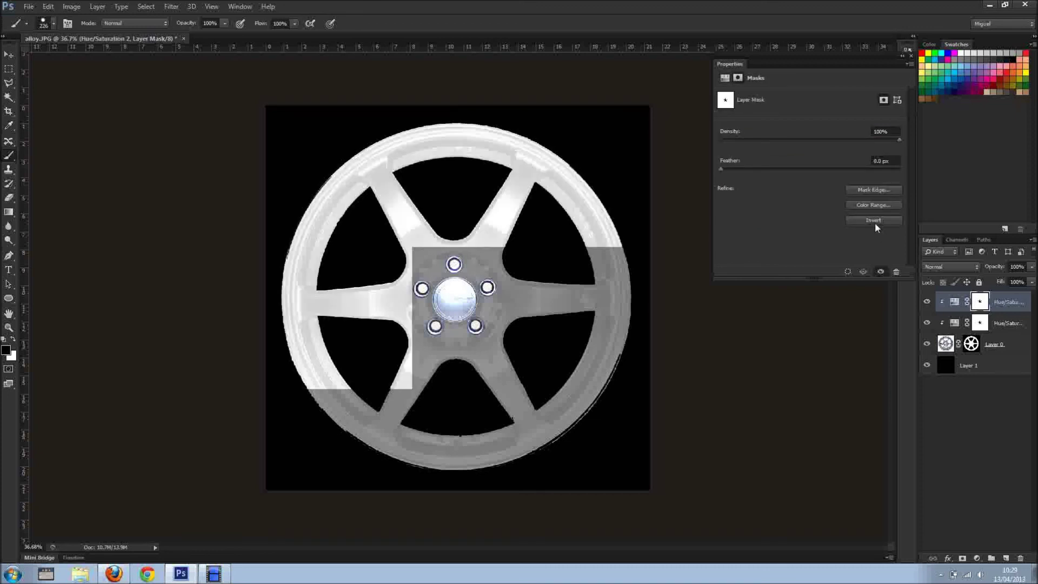
{"action": "left_click", "coordinate": [956, 302]}
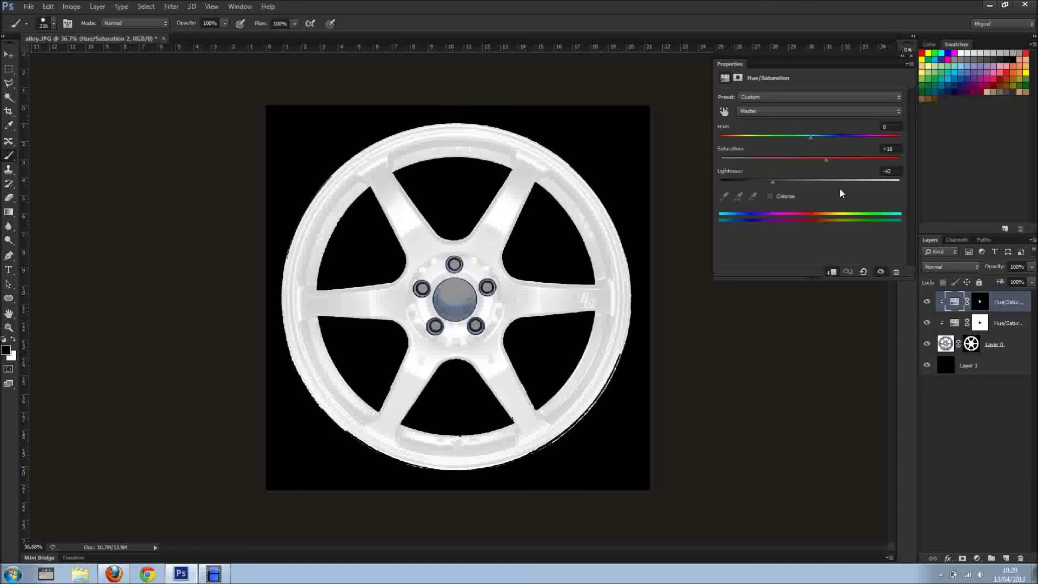
{"action": "left_click", "coordinate": [770, 195]}
{"action": "left_click_drag", "start_coordinate": [721, 135], "coordinate": [845, 135]}
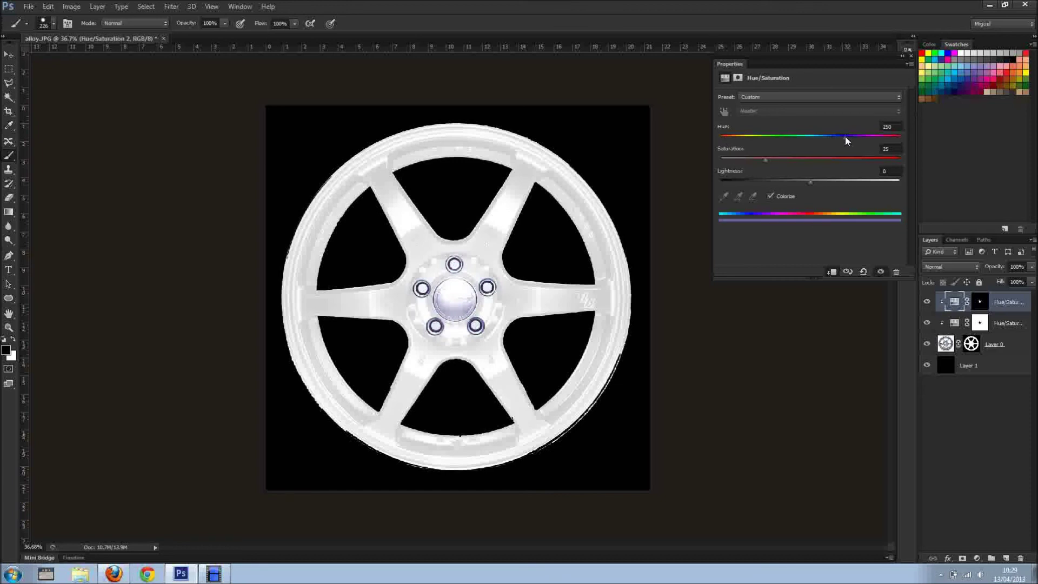
{"action": "left_click_drag", "start_coordinate": [811, 180], "coordinate": [822, 181]}
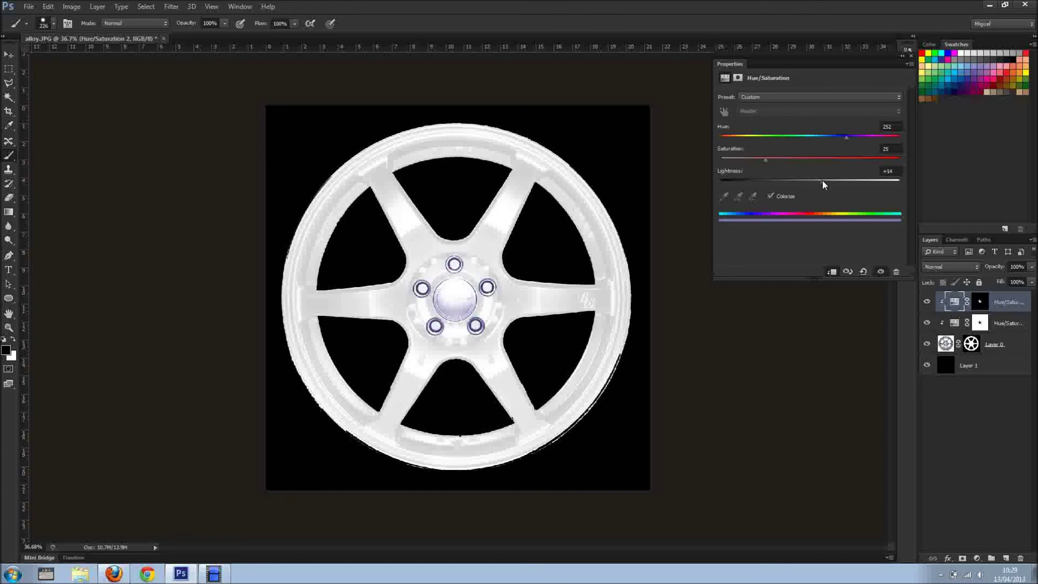
{"action": "left_click_drag", "start_coordinate": [765, 158], "coordinate": [813, 159]}
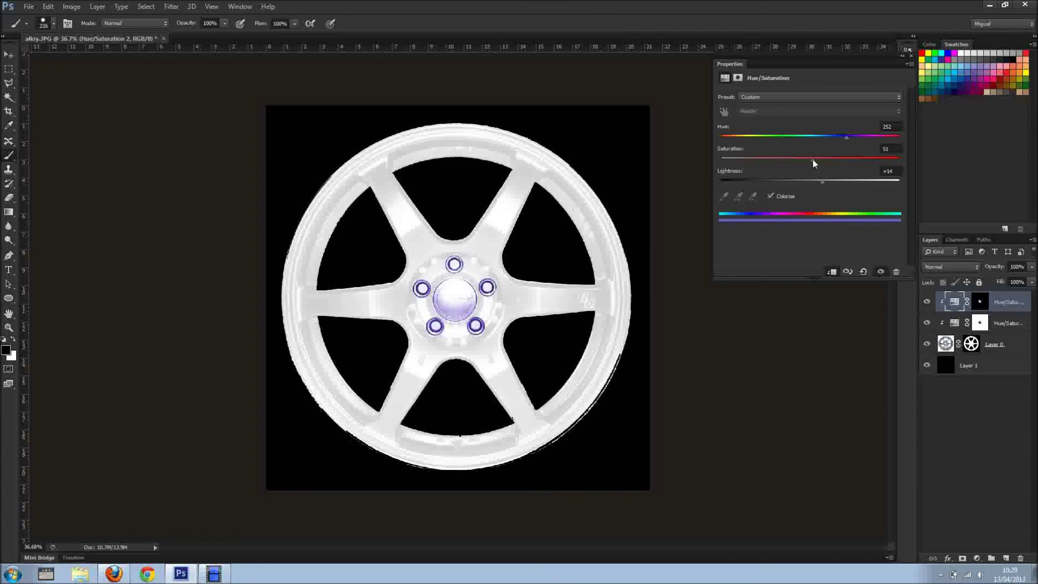
{"action": "mouse_move", "coordinate": [823, 181]}
{"action": "left_mouse_down"}
{"action": "mouse_move", "coordinate": [799, 183]}
{"action": "mouse_move", "coordinate": [813, 184]}
{"action": "left_mouse_up"}
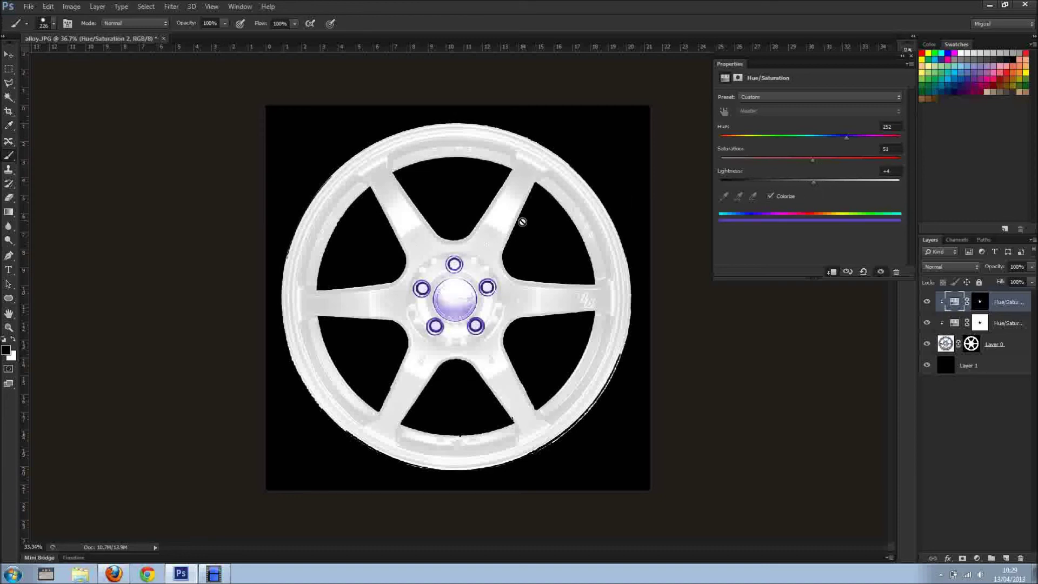
{"action": "scroll", "coordinate": [522, 219], "scroll_direction": "down", "scroll_amount": 2}
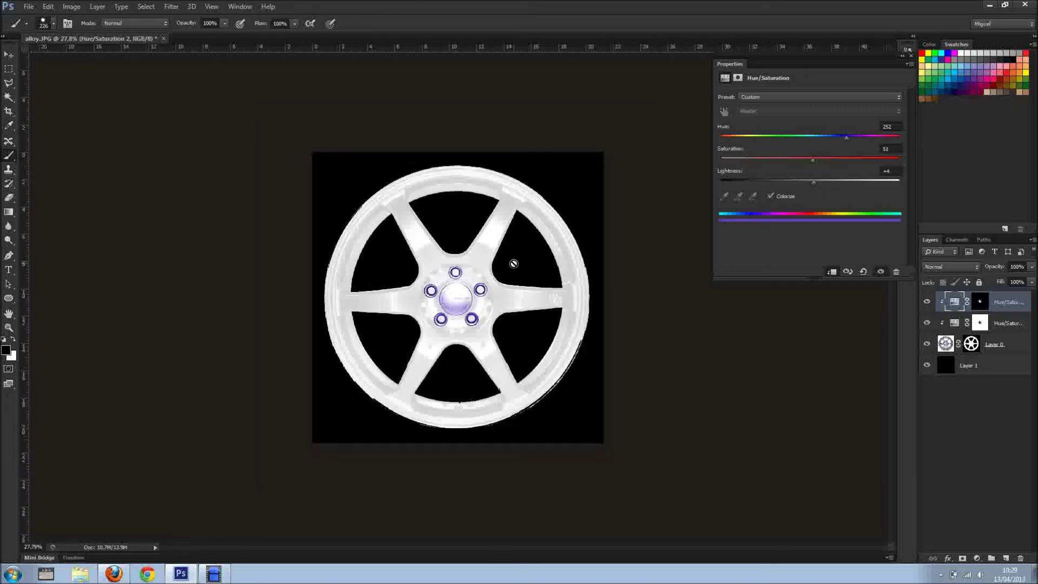
Step: Show only Layer 0 and target its layer mask for painting
{"action": "left_click", "coordinate": [927, 344], "text": "alt"}
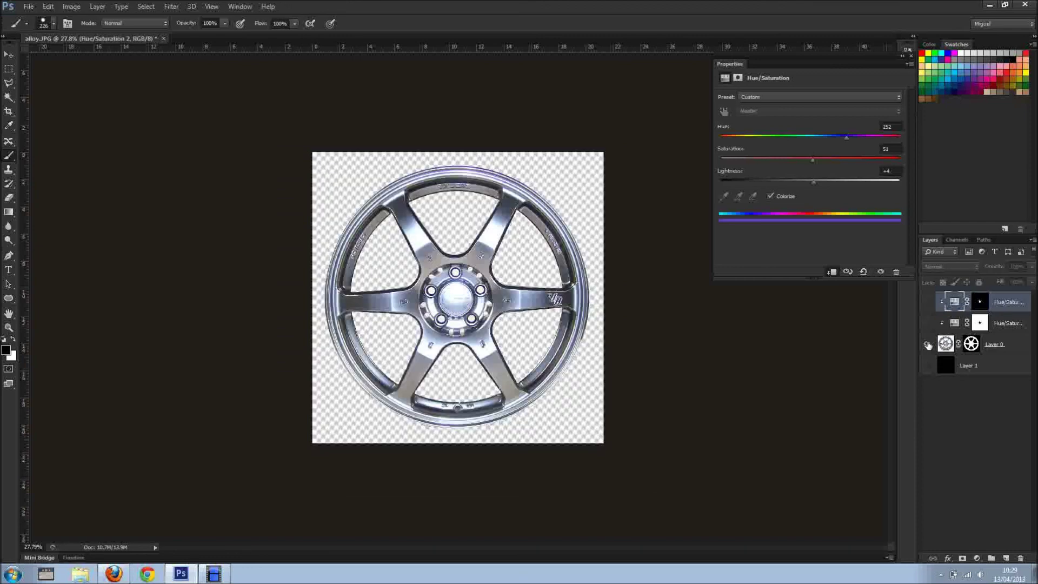
{"action": "left_click", "coordinate": [928, 344], "text": "alt"}
{"action": "left_click", "coordinate": [927, 344], "text": "alt"}
{"action": "scroll", "coordinate": [443, 260], "scroll_direction": "up", "scroll_amount": 8}
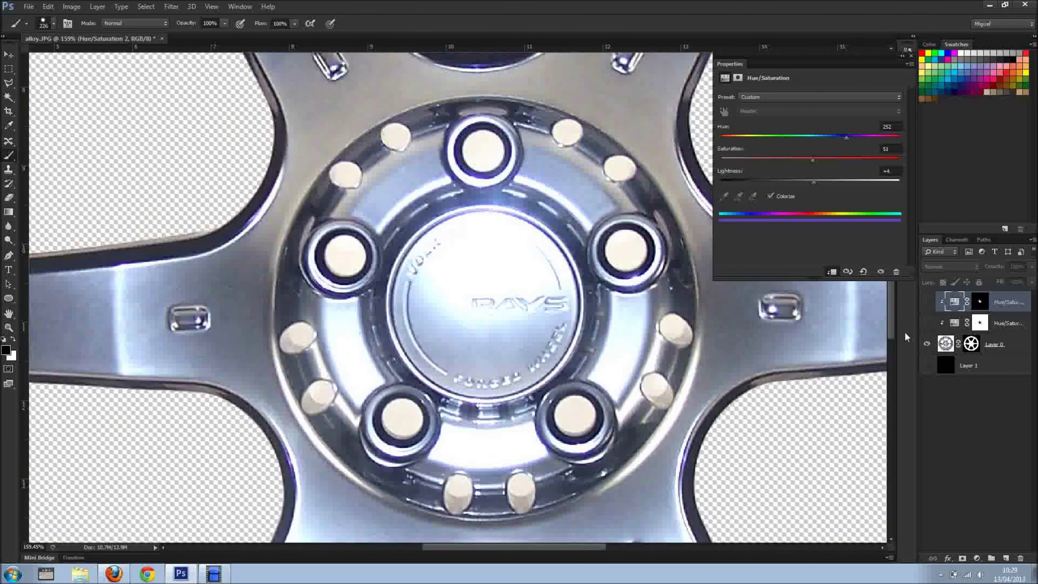
{"action": "left_click", "coordinate": [970, 344]}
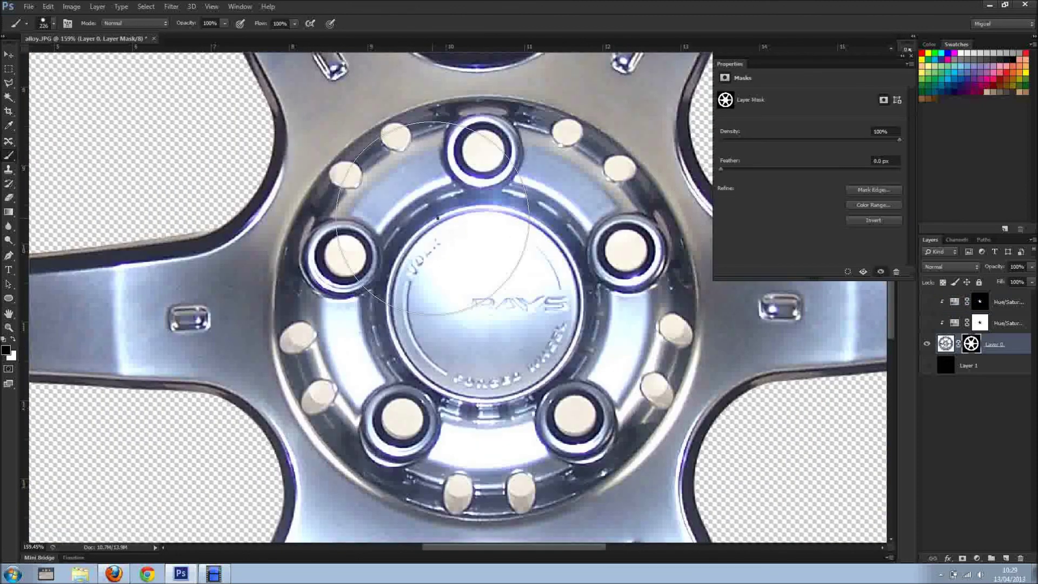
Step: Paint black with a 35 px brush over four bolt holes around the hub
{"action": "right_click", "coordinate": [474, 252]}
{"action": "left_click", "coordinate": [474, 244]}
{"action": "type", "text": "[[[[["}
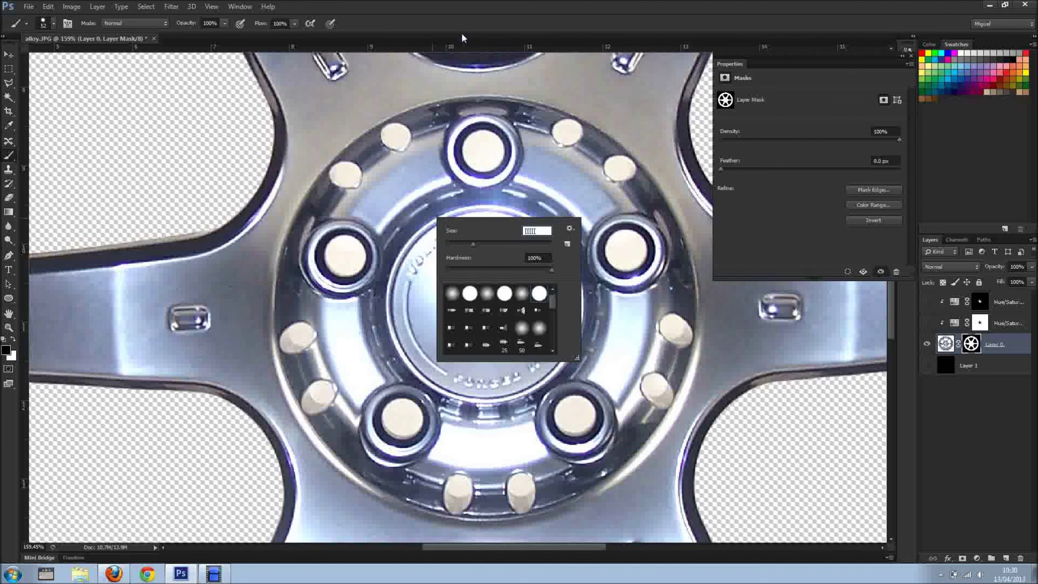
{"action": "key", "text": "Return"}
{"action": "key", "text": "bracketleft"}
{"action": "key", "text": "bracketleft"}
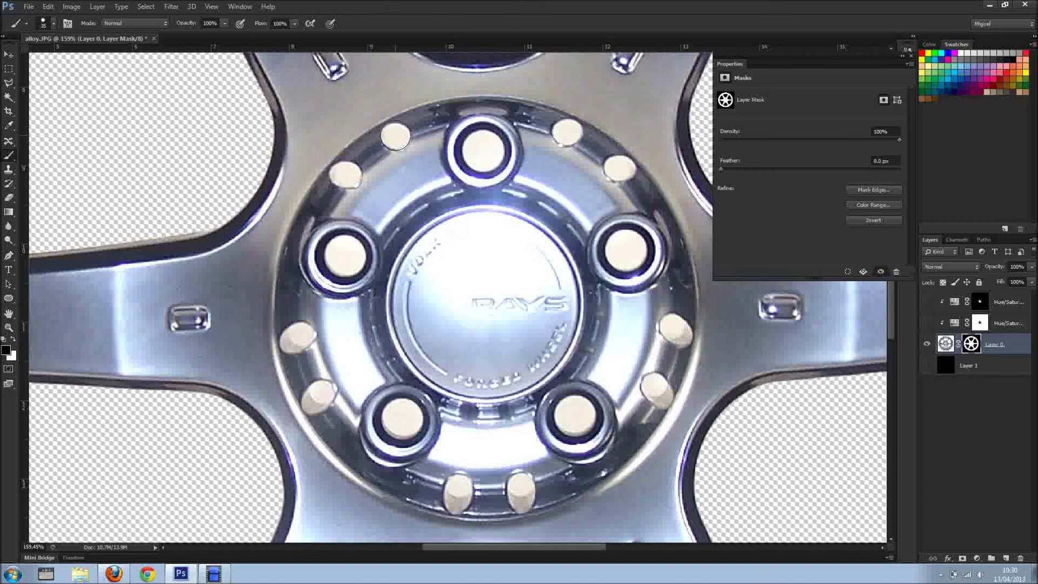
{"action": "left_click", "coordinate": [396, 137]}
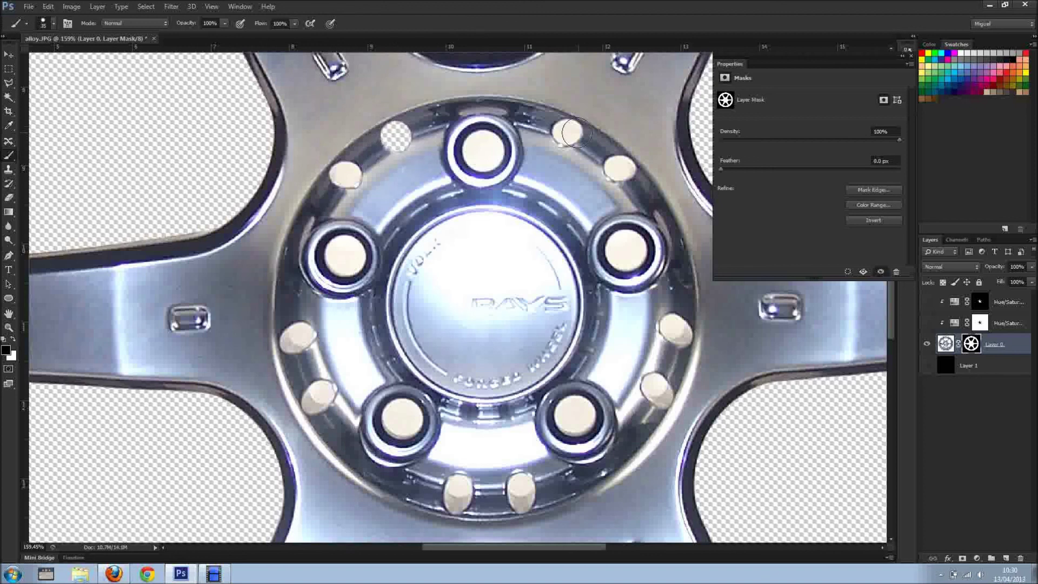
{"action": "left_click", "coordinate": [567, 133]}
{"action": "left_click", "coordinate": [621, 166]}
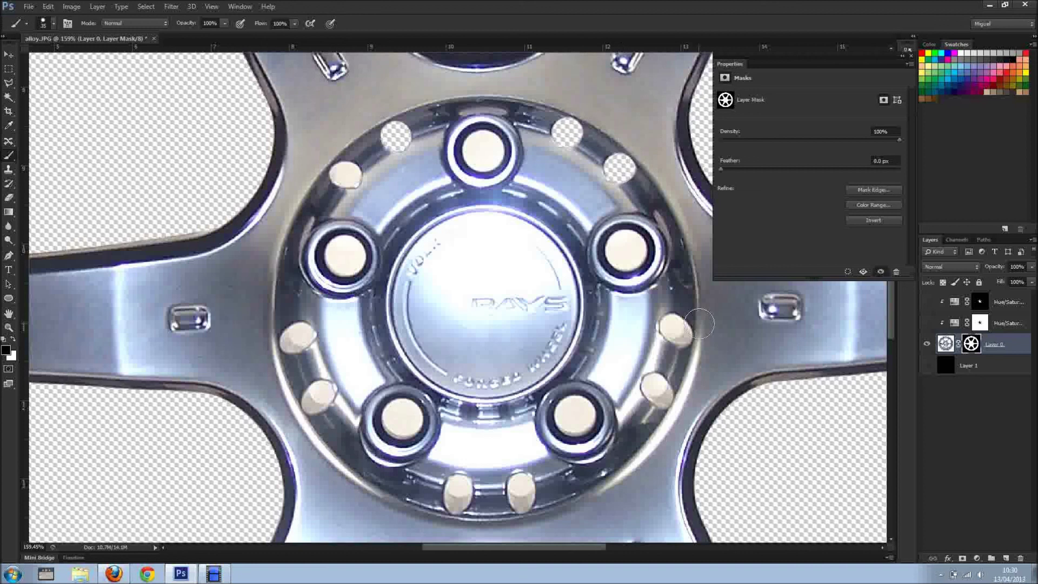
{"action": "left_click", "coordinate": [675, 328]}
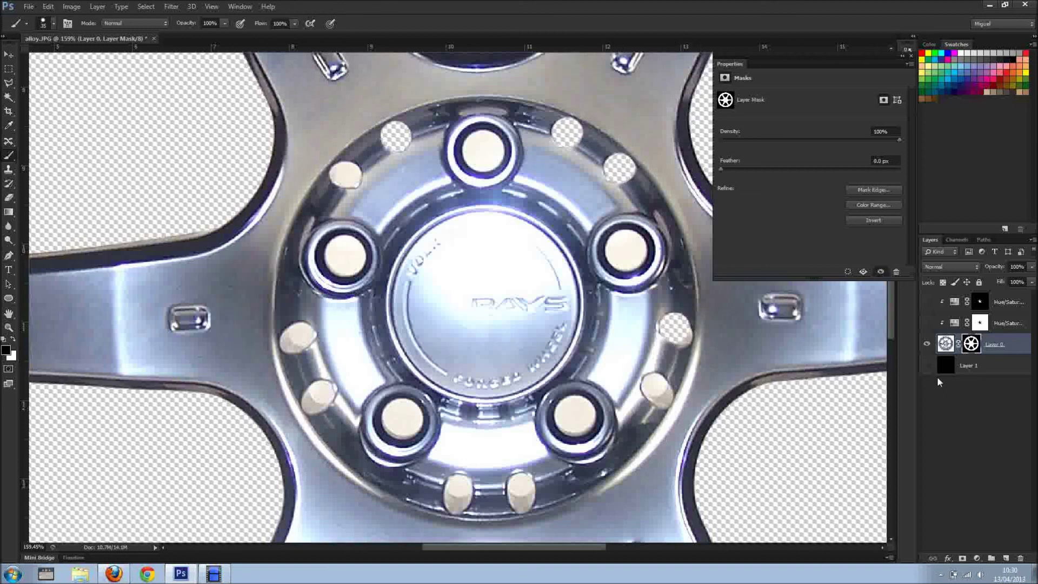
Step: Make the black background and both Hue/Saturation layers visible again
{"action": "left_click", "coordinate": [926, 365]}
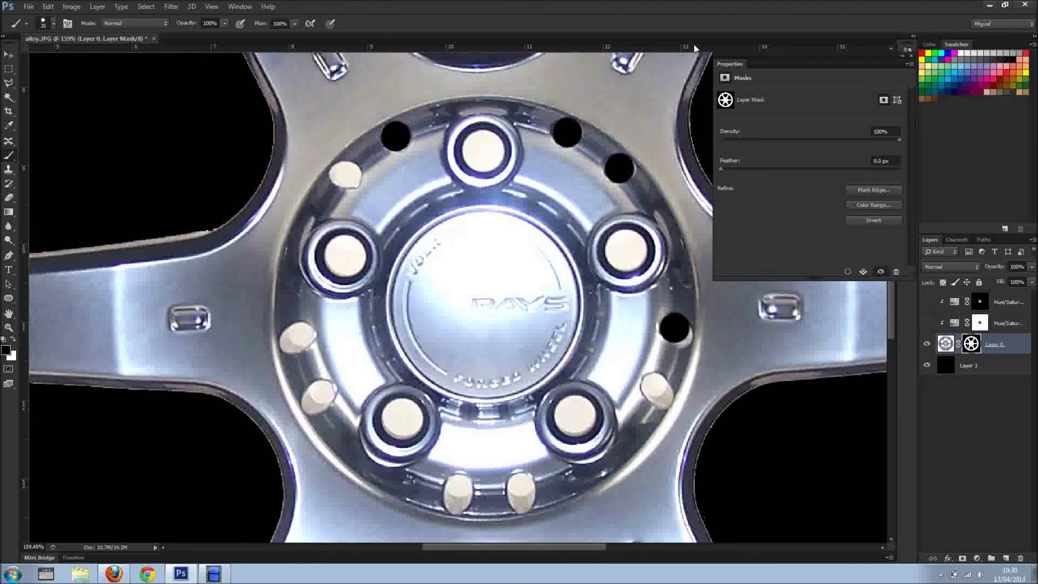
{"action": "scroll", "coordinate": [580, 148], "scroll_direction": "down", "scroll_amount": 3}
{"action": "scroll", "coordinate": [580, 148], "scroll_direction": "down", "scroll_amount": 5}
{"action": "scroll", "coordinate": [580, 149], "scroll_direction": "down", "scroll_amount": 2}
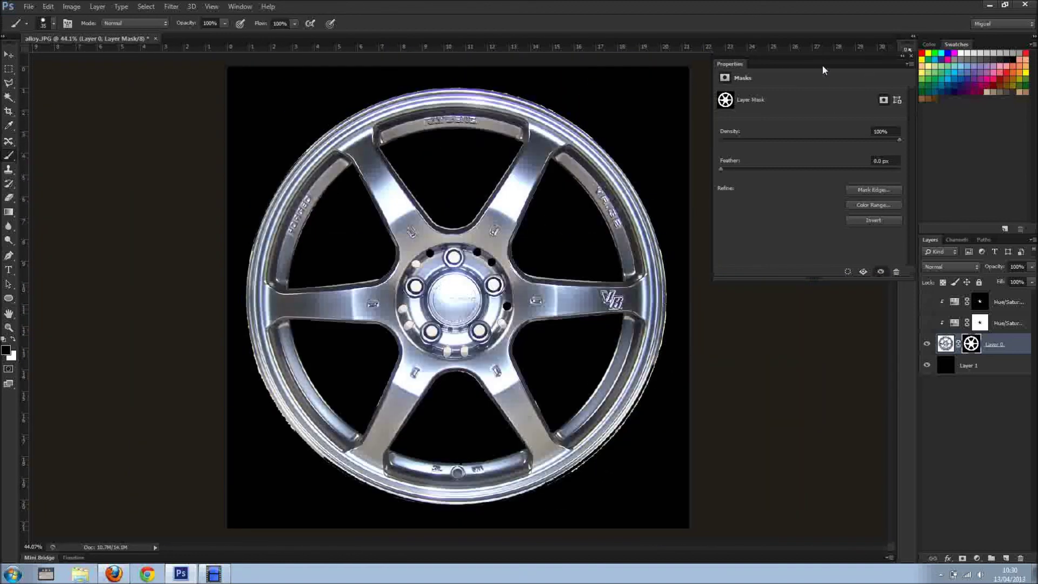
{"action": "left_click_drag", "start_coordinate": [820, 63], "coordinate": [960, 49]}
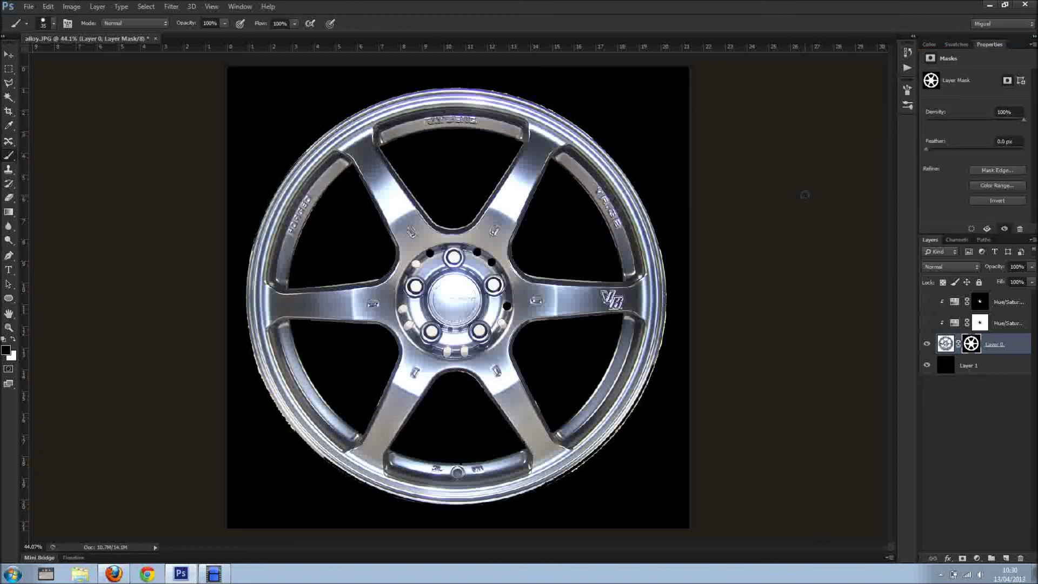
{"action": "left_click", "coordinate": [927, 323]}
{"action": "left_click", "coordinate": [927, 301]}
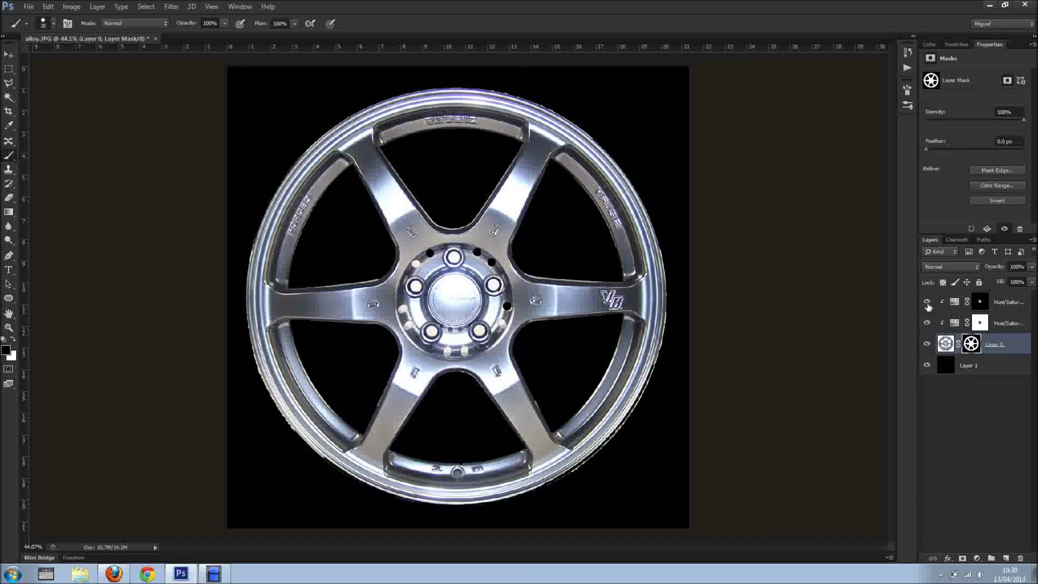